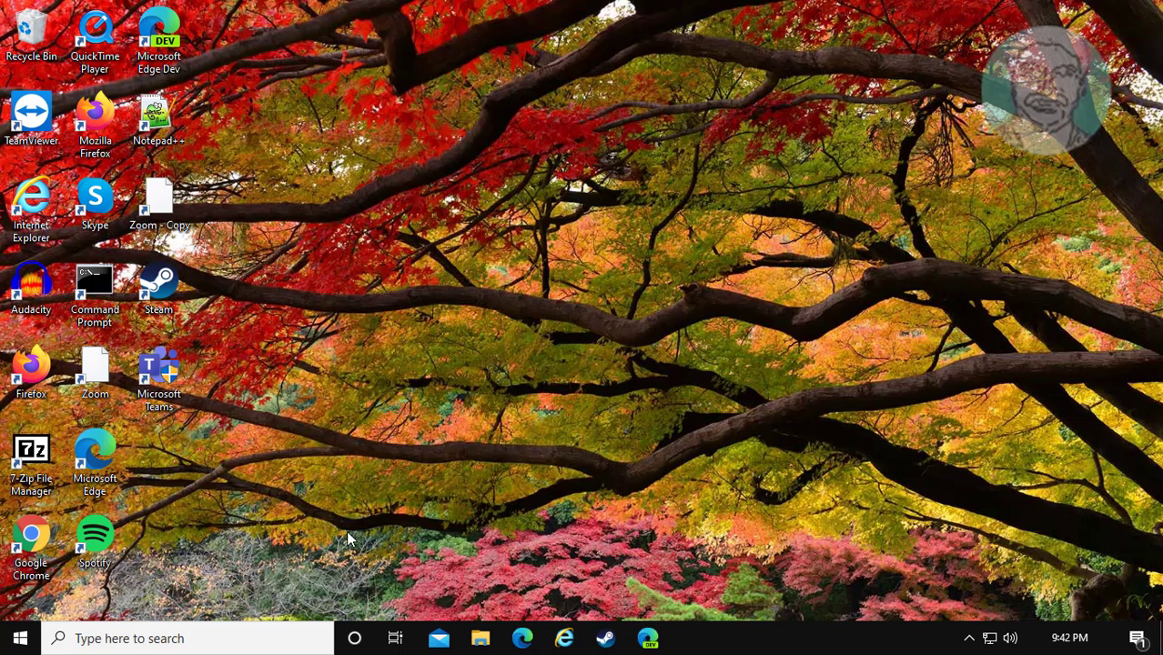
Open the C:\Windows\System32 folder in File Explorer.
left_click(480, 639)
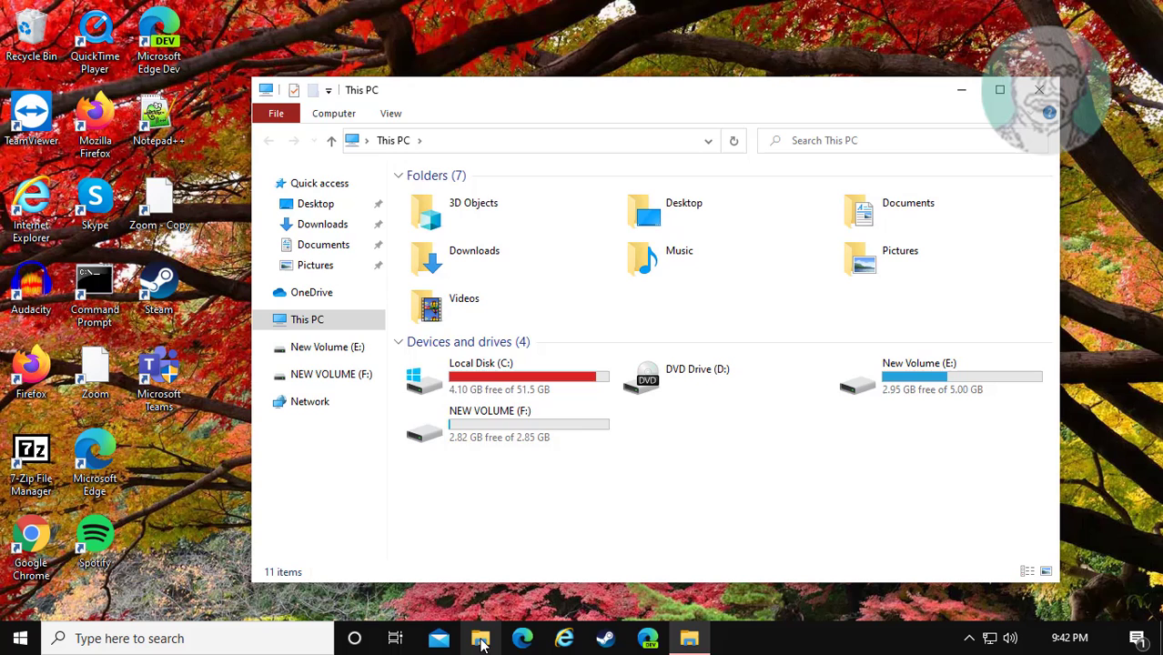
double_click(488, 385)
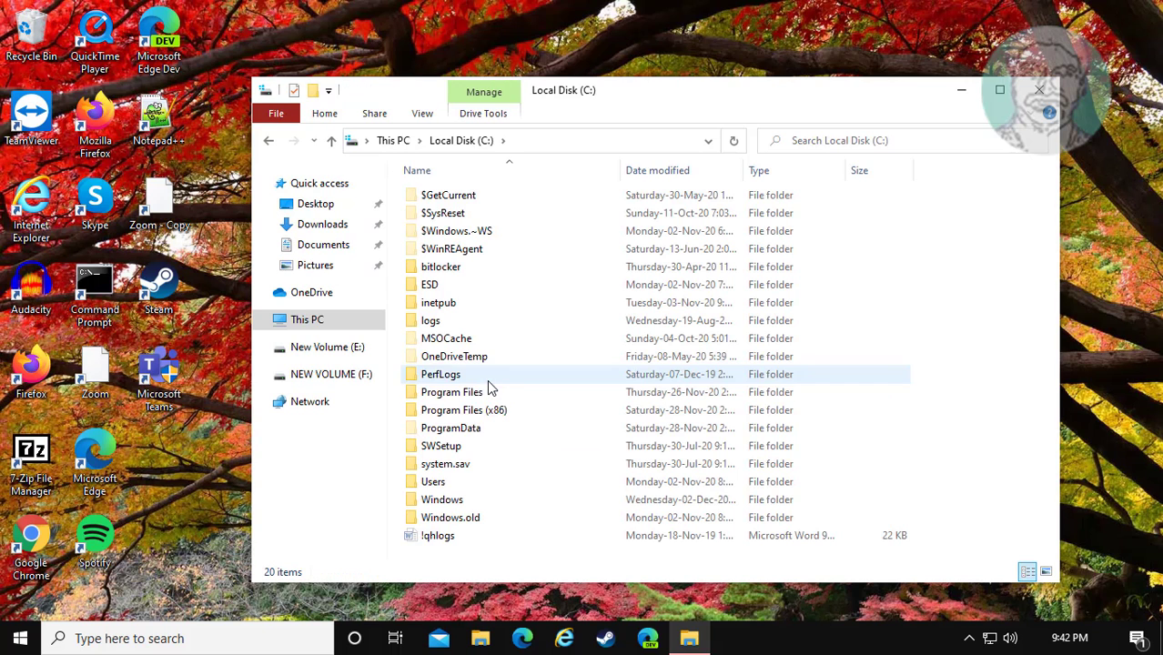
double_click(454, 502)
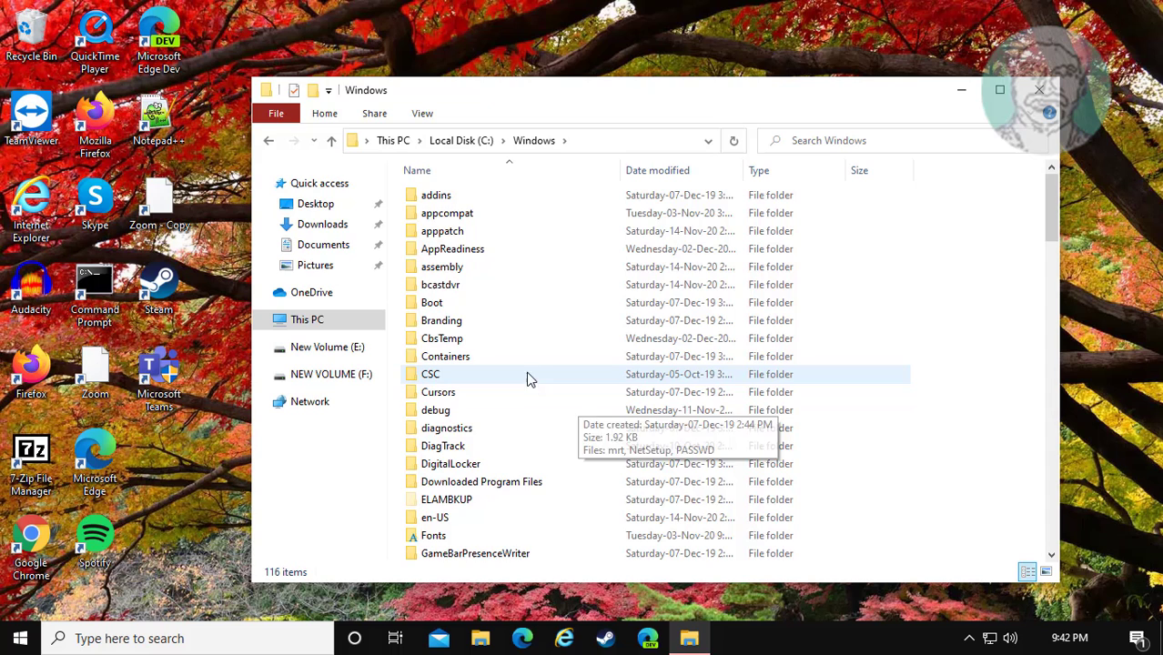
scroll(528, 400, "down", 5)
scroll(551, 460, "down", 11)
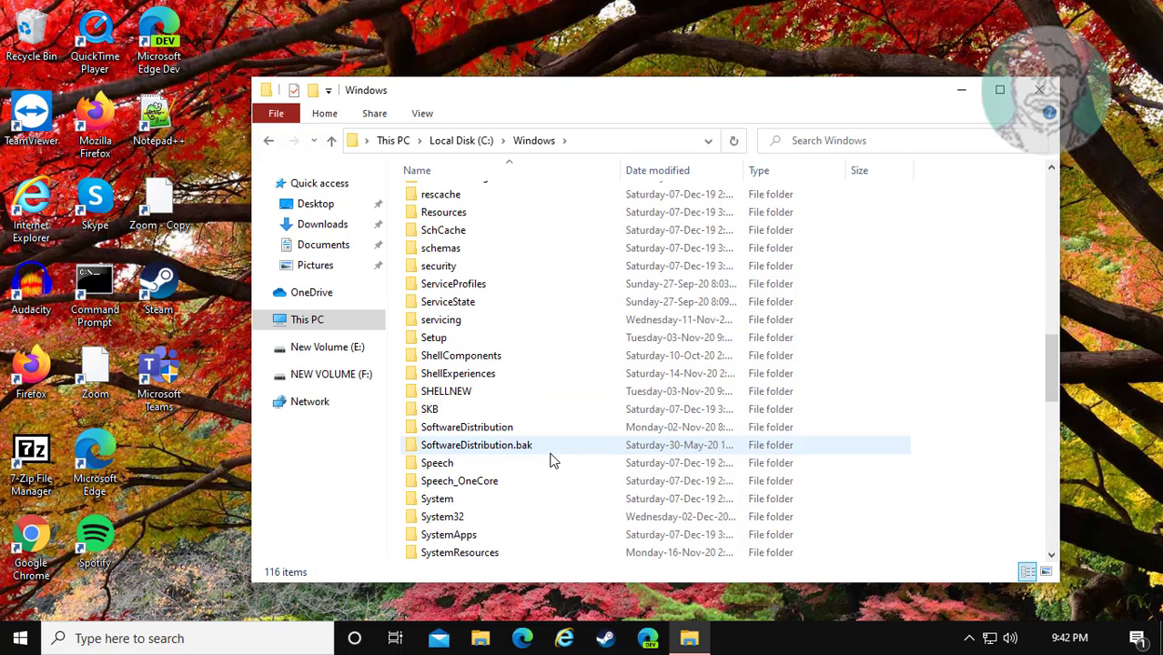
left_click(448, 519)
double_click(449, 518)
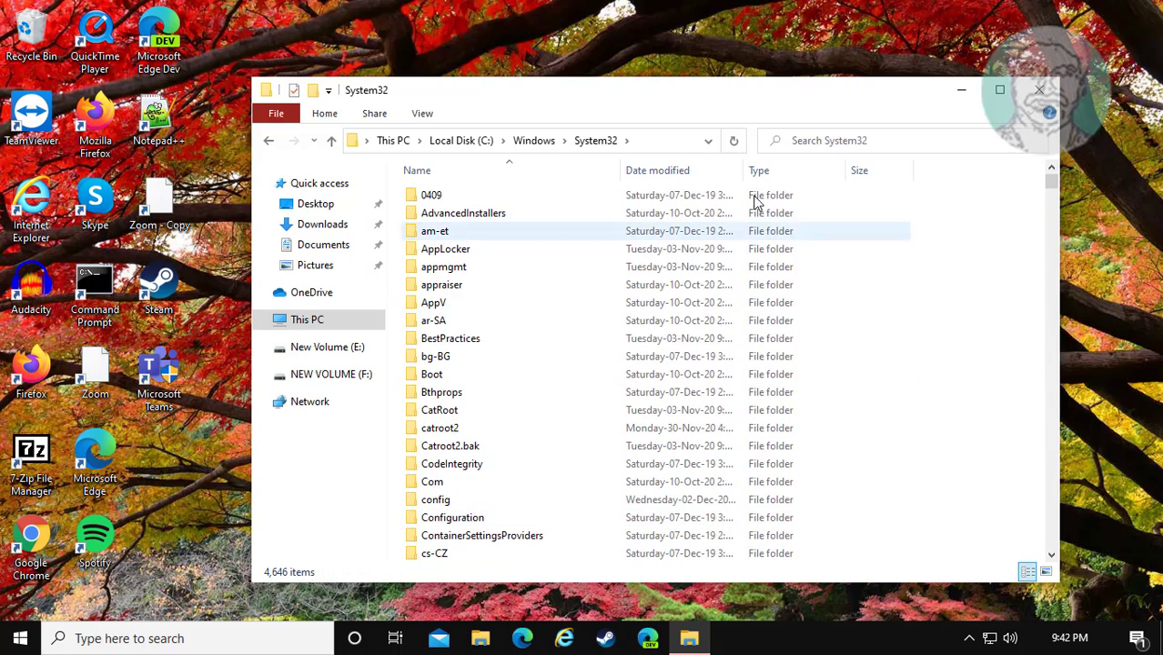
Search the System32 folder for "ctfmon".
left_click(865, 139)
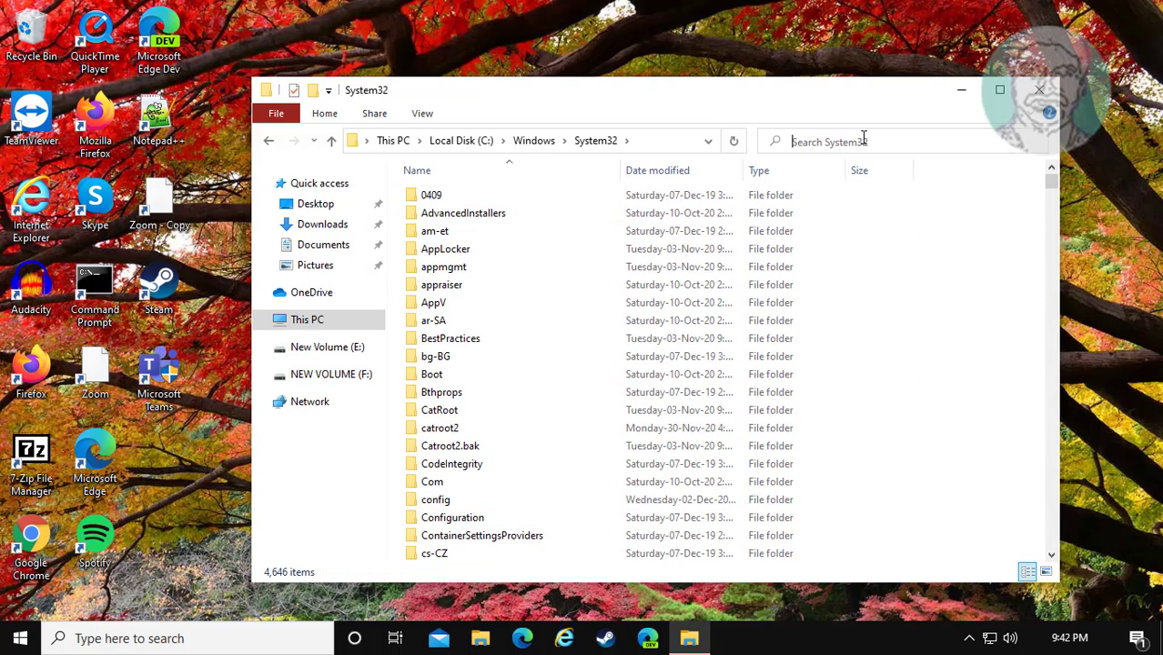
type("c")
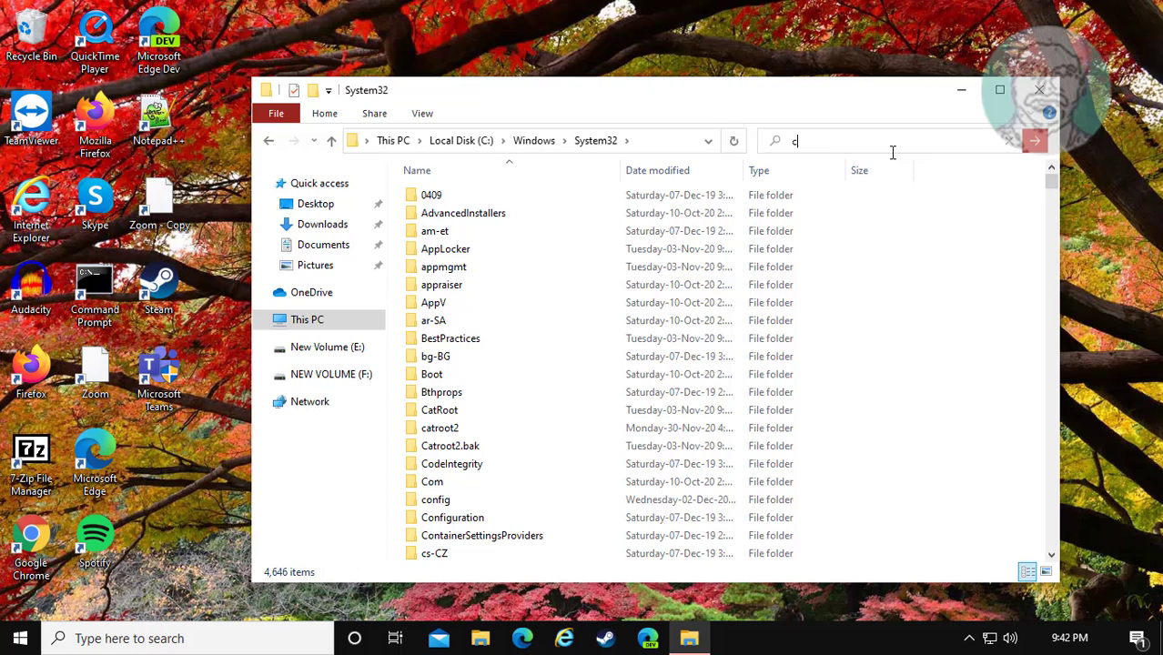
type("tfmon")
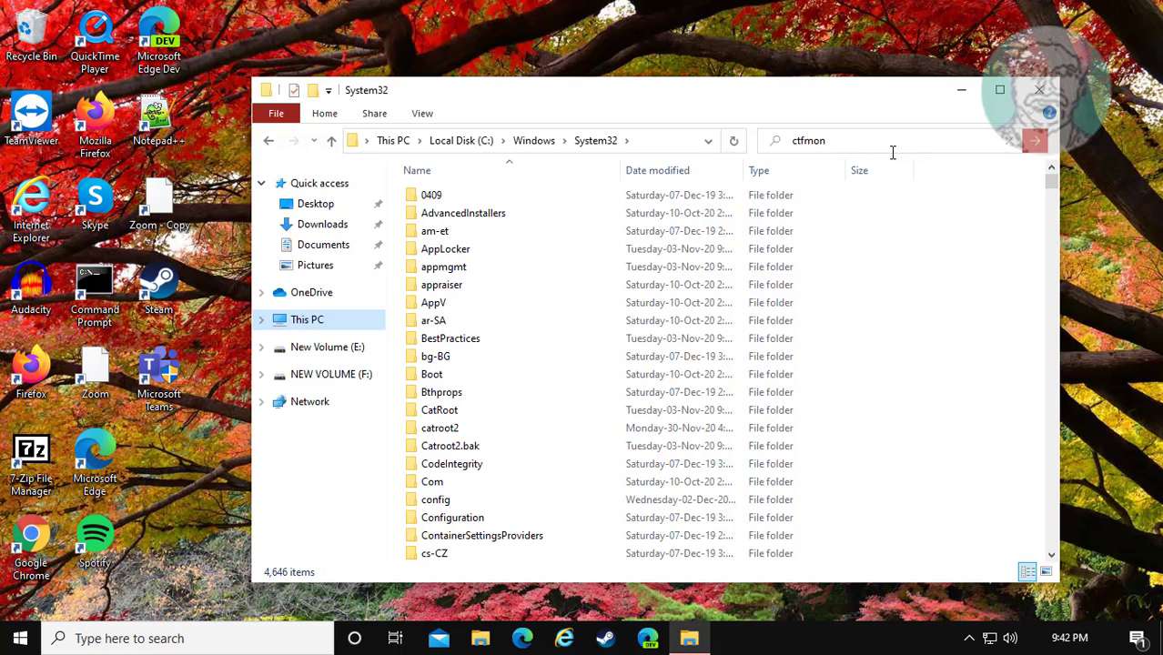
key("Return")
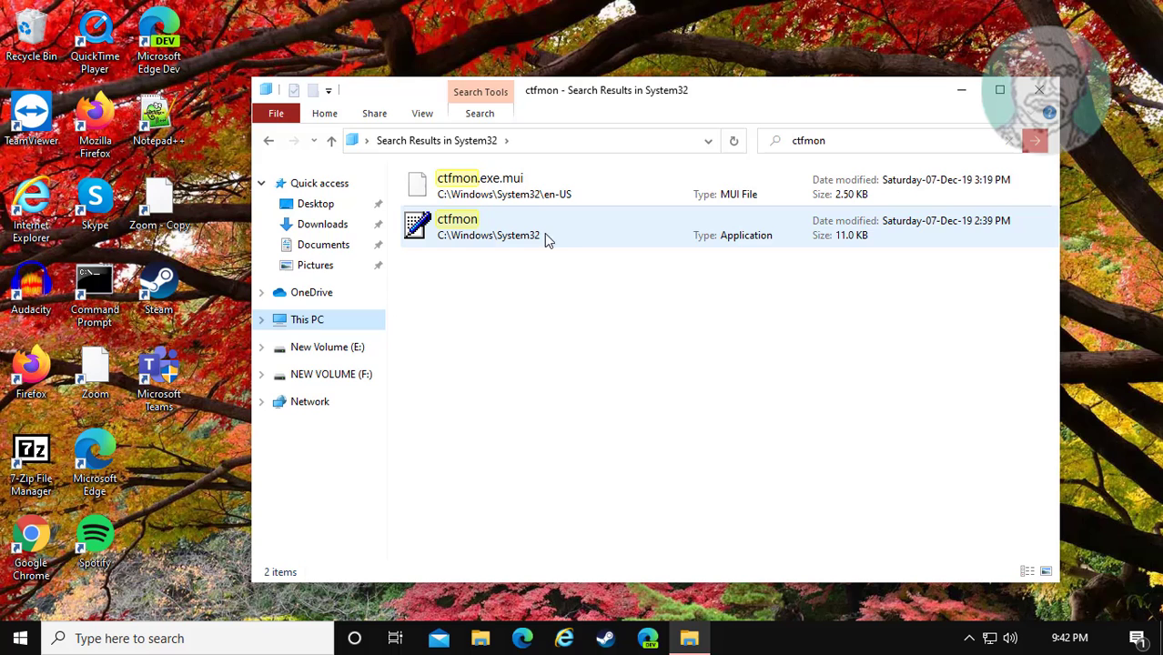
Pin the ctfmon application from the search results to Start and close the File Explorer window.
right_click(512, 228)
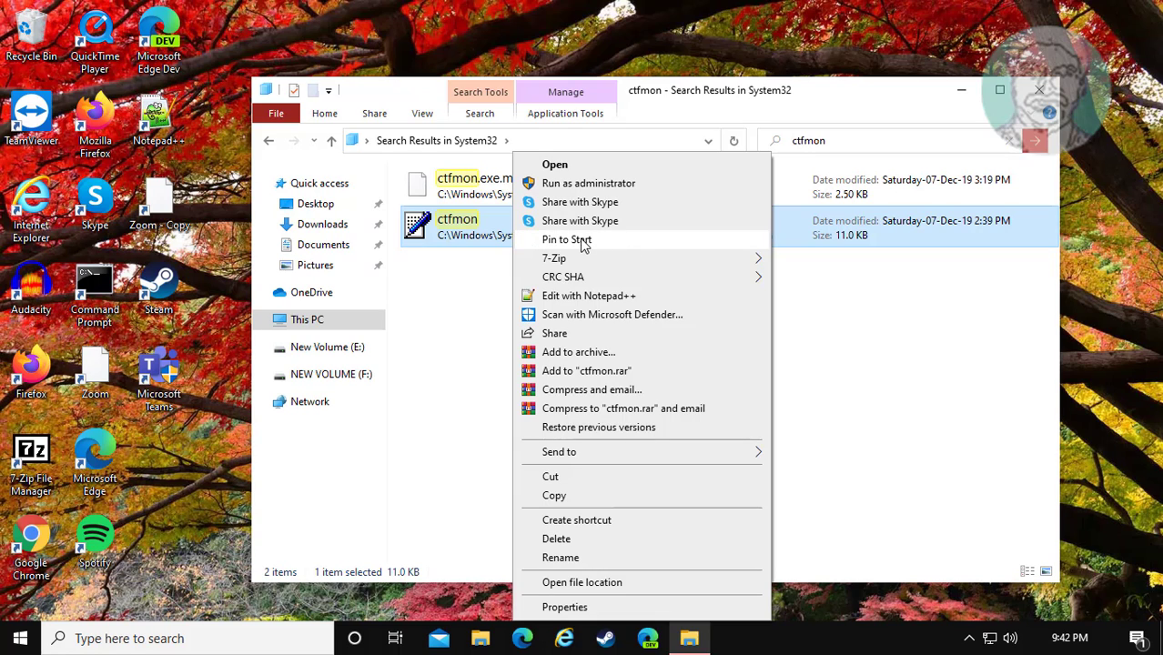
left_click(582, 242)
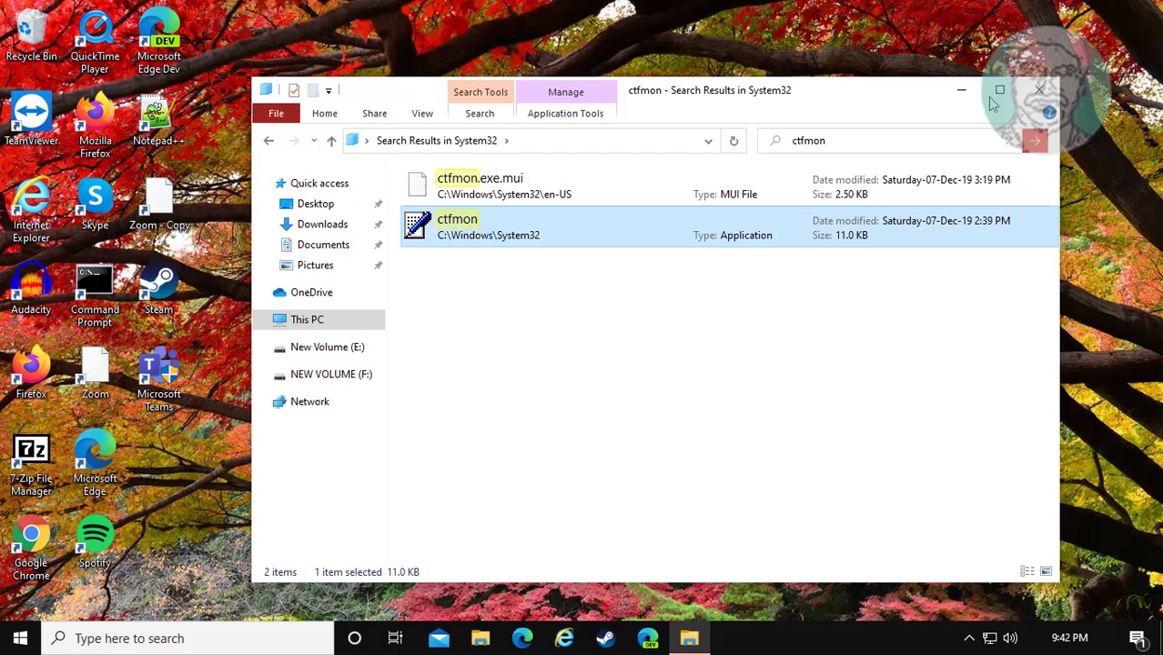
left_click(1048, 93)
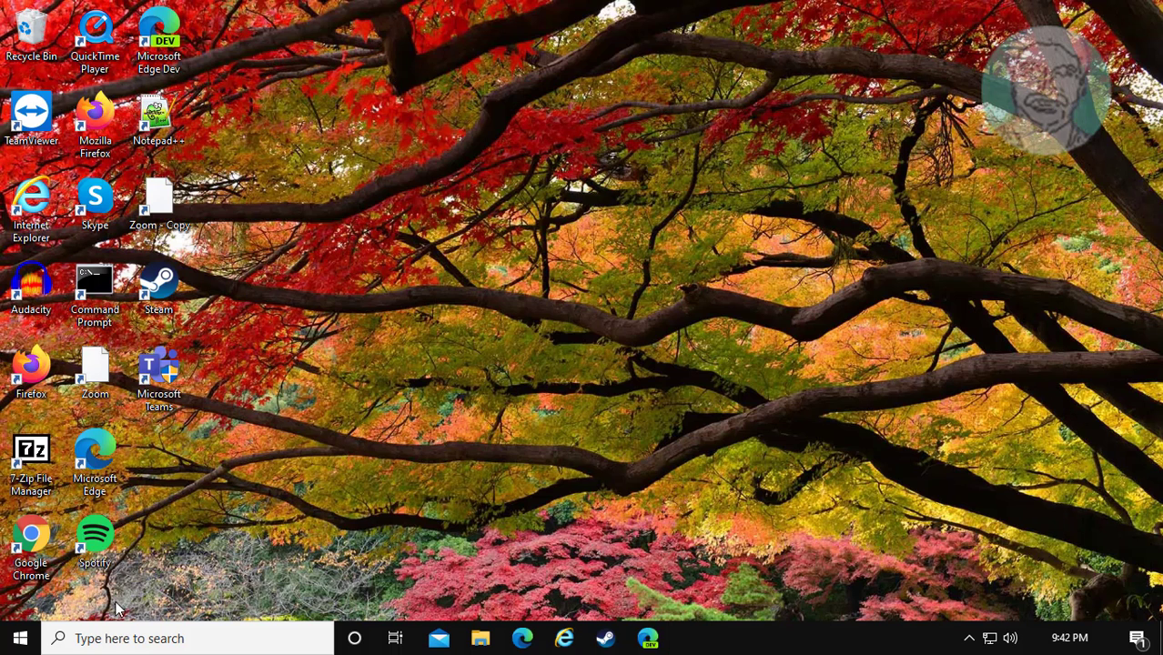
Run the pinned ctfmon application and test typing in Windows search with "control panel", then dismiss the search.
left_click(21, 638)
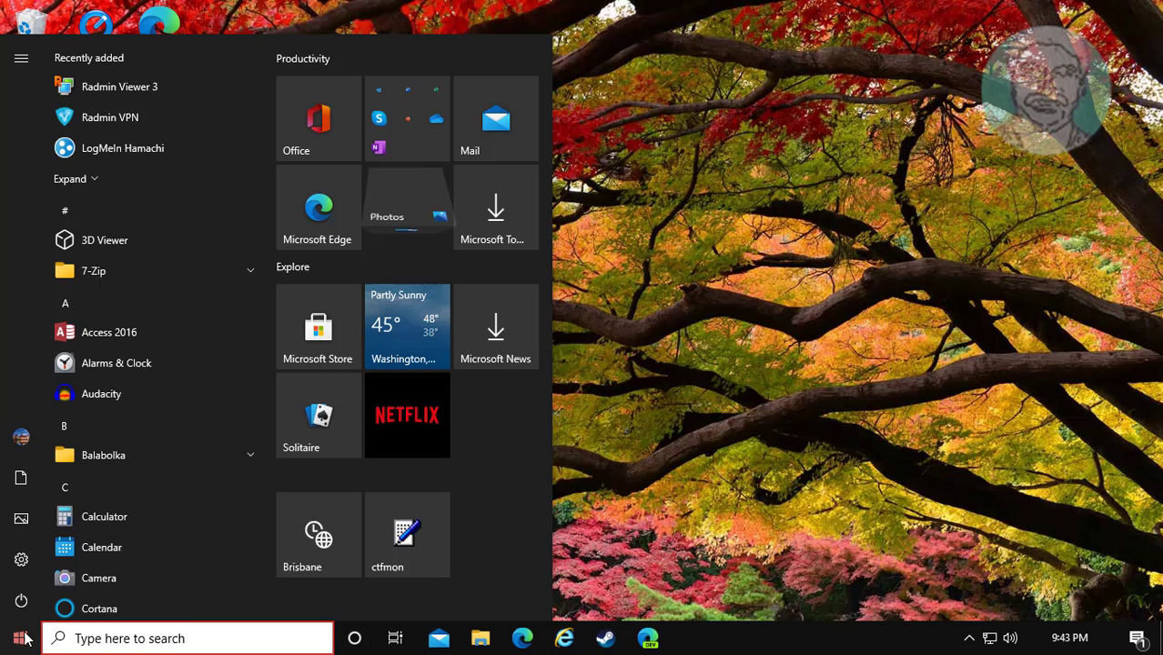
left_click(419, 537)
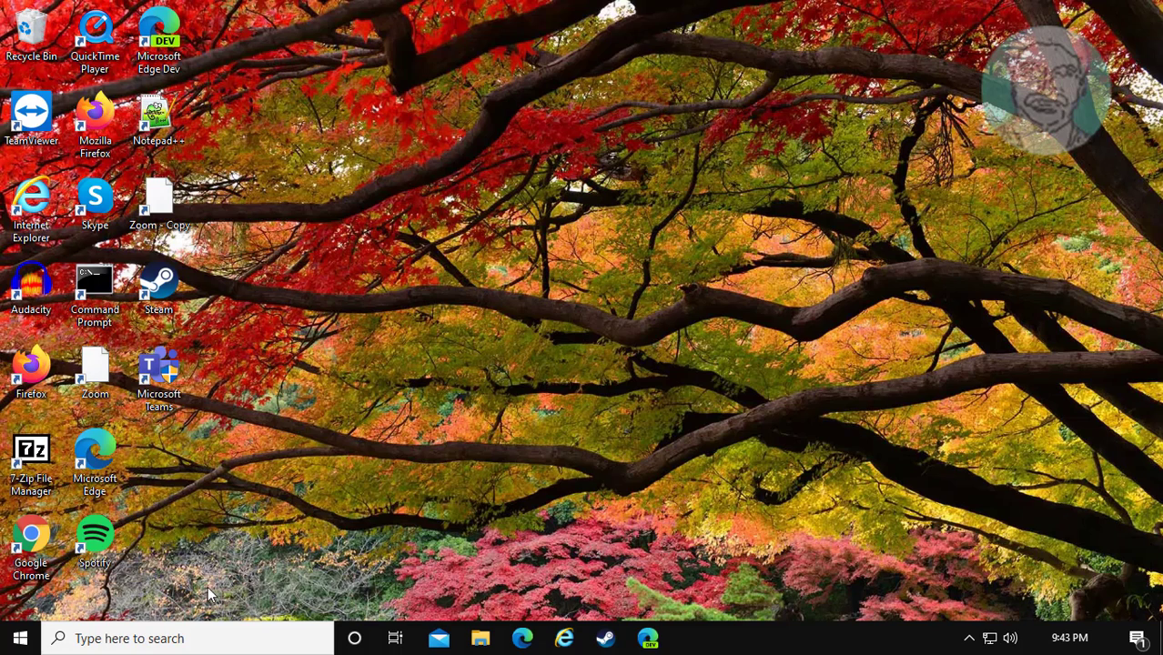
left_click(113, 641)
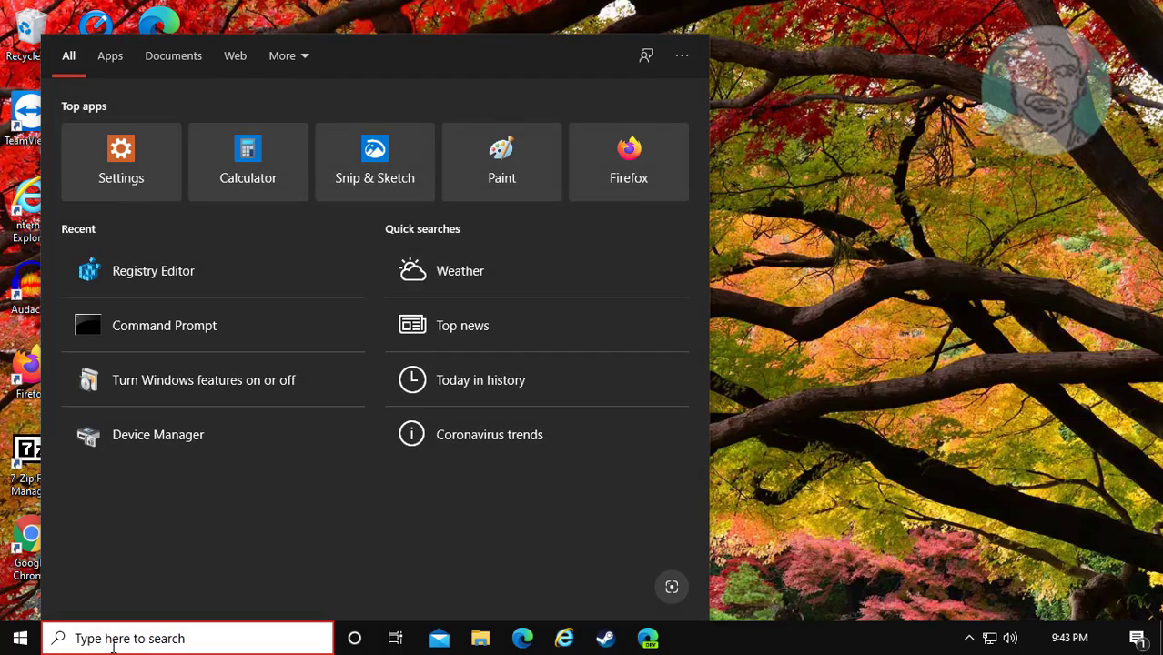
type("control panel")
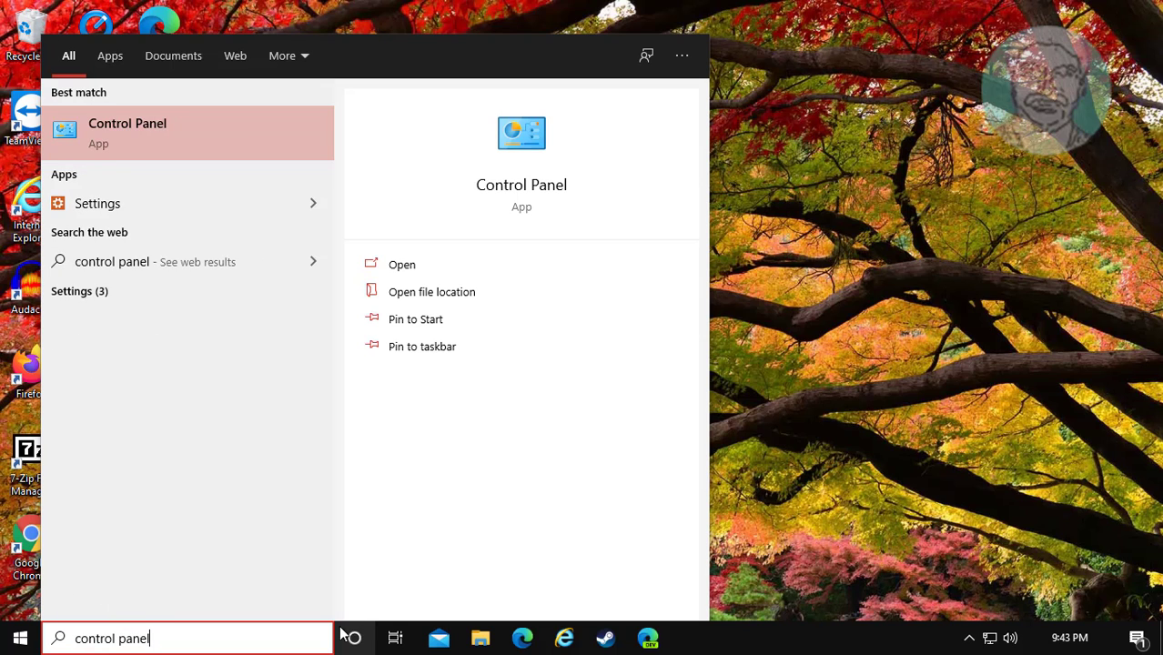
left_click(739, 536)
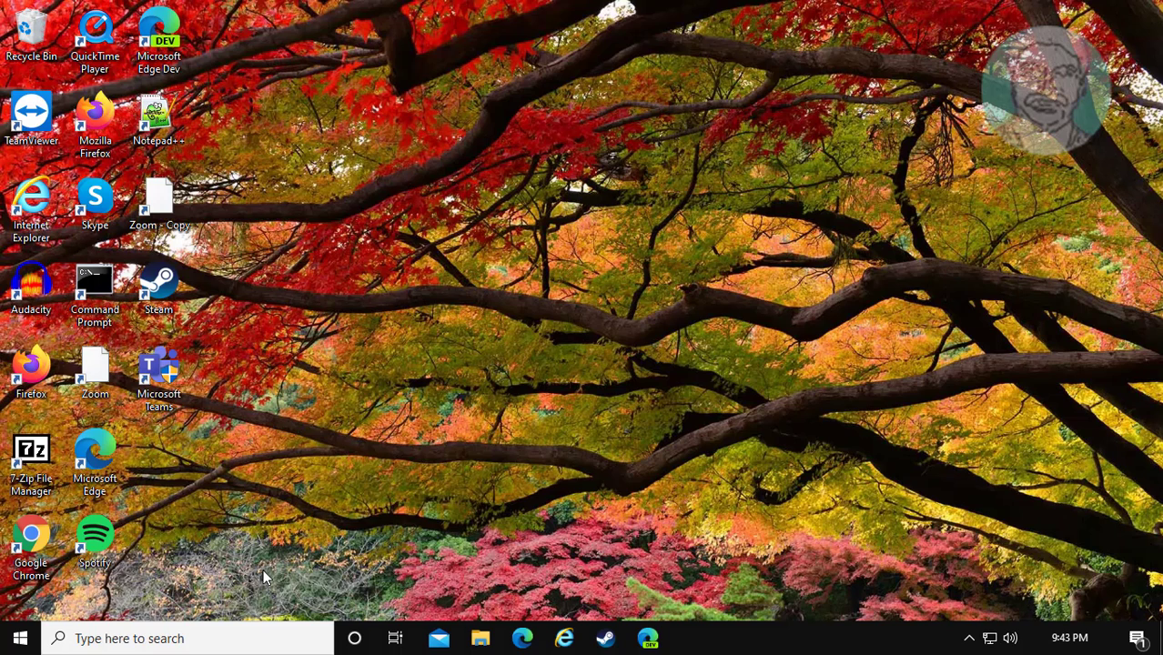
Search Windows for "regedit" and run Registry Editor as administrator.
left_click(134, 640)
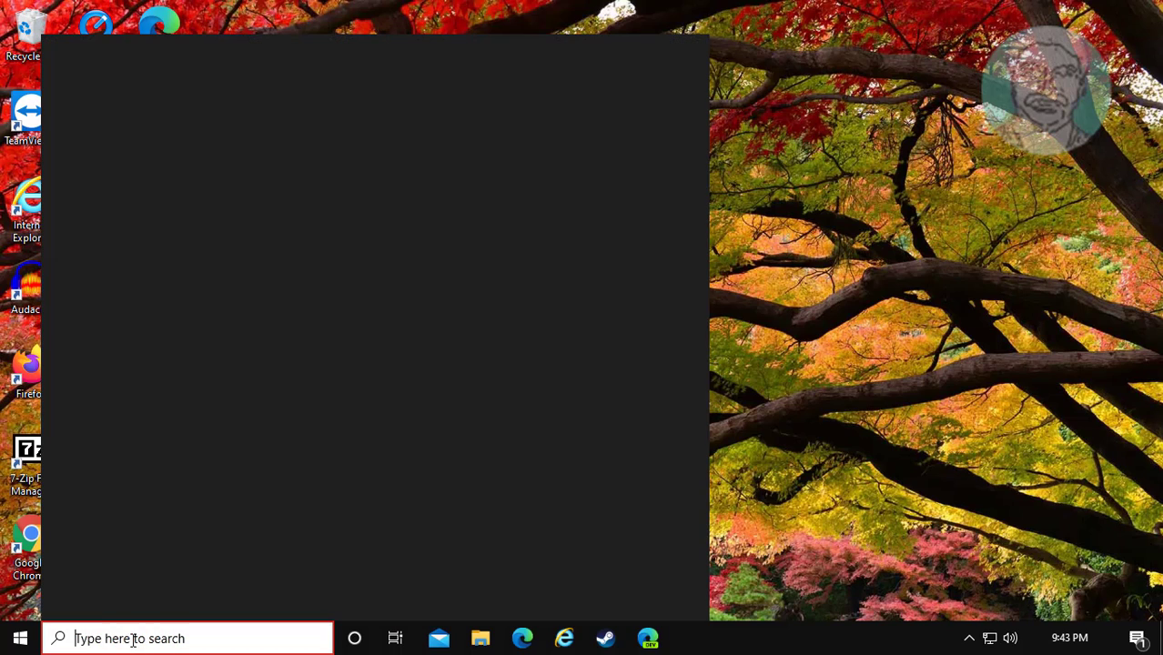
type("regedit")
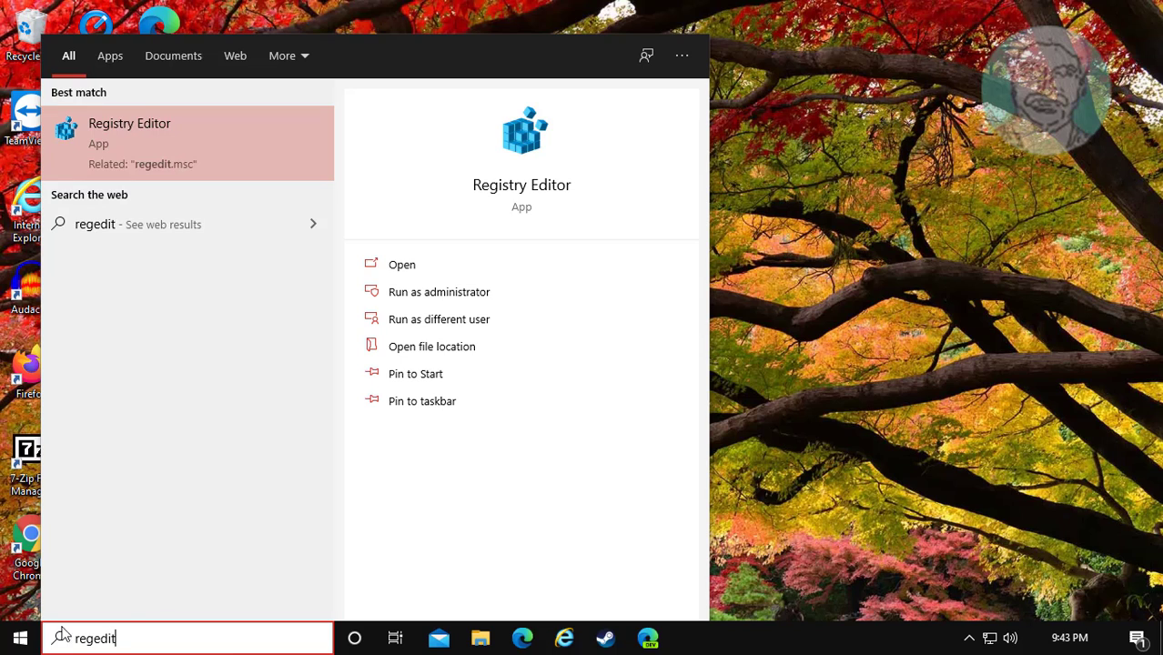
right_click(156, 132)
left_click(233, 144)
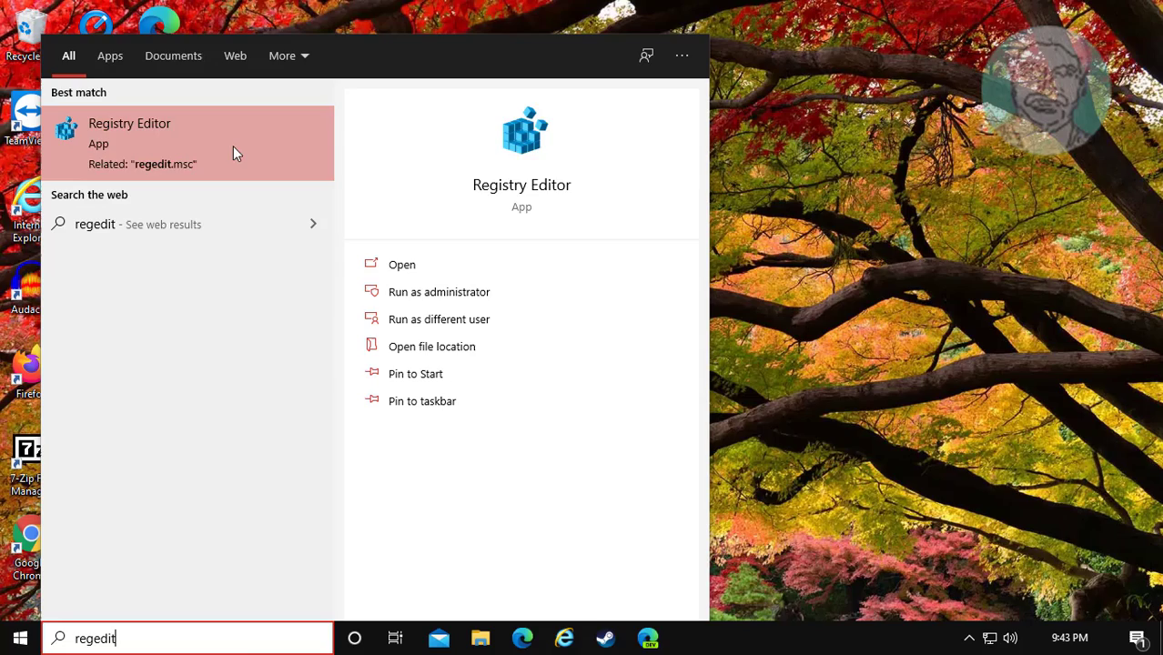
left_click(495, 426)
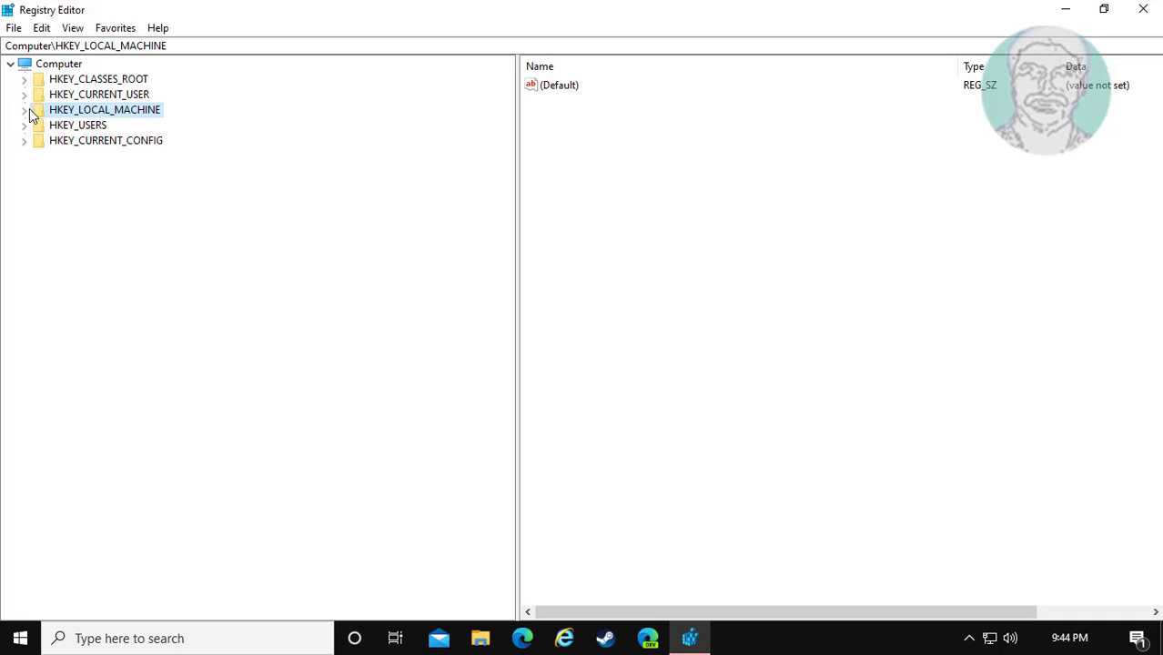
Expand the registry tree down to HKEY_LOCAL_MACHINE\SOFTWARE\Microsoft.
left_click(24, 109)
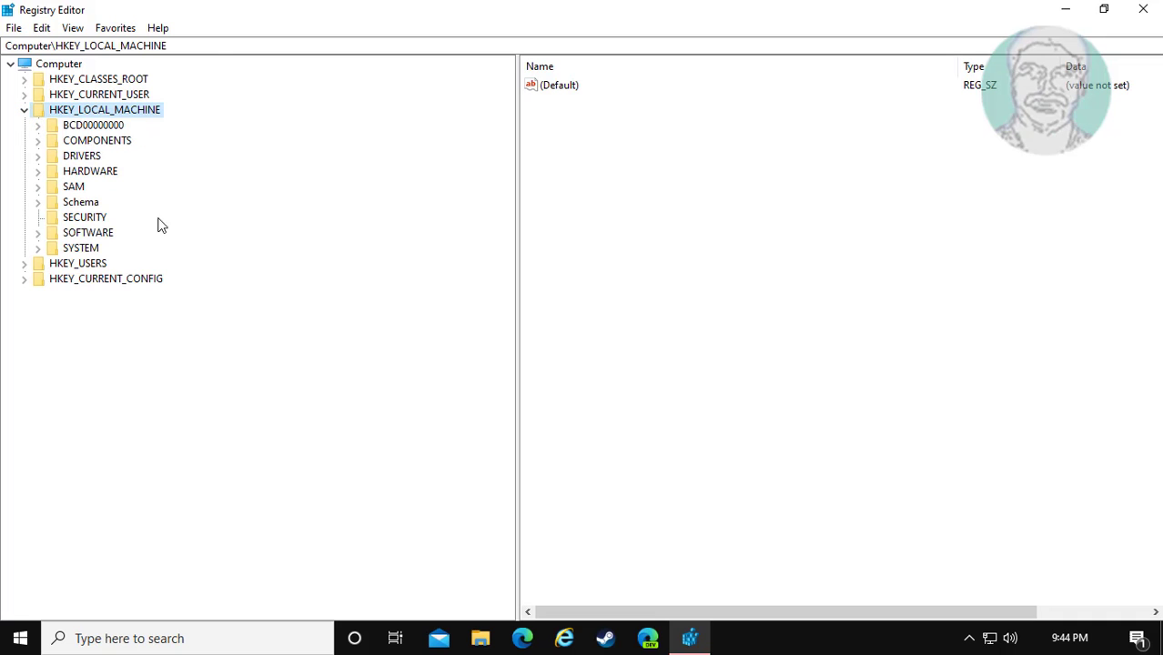
left_click(98, 235)
left_click(40, 234)
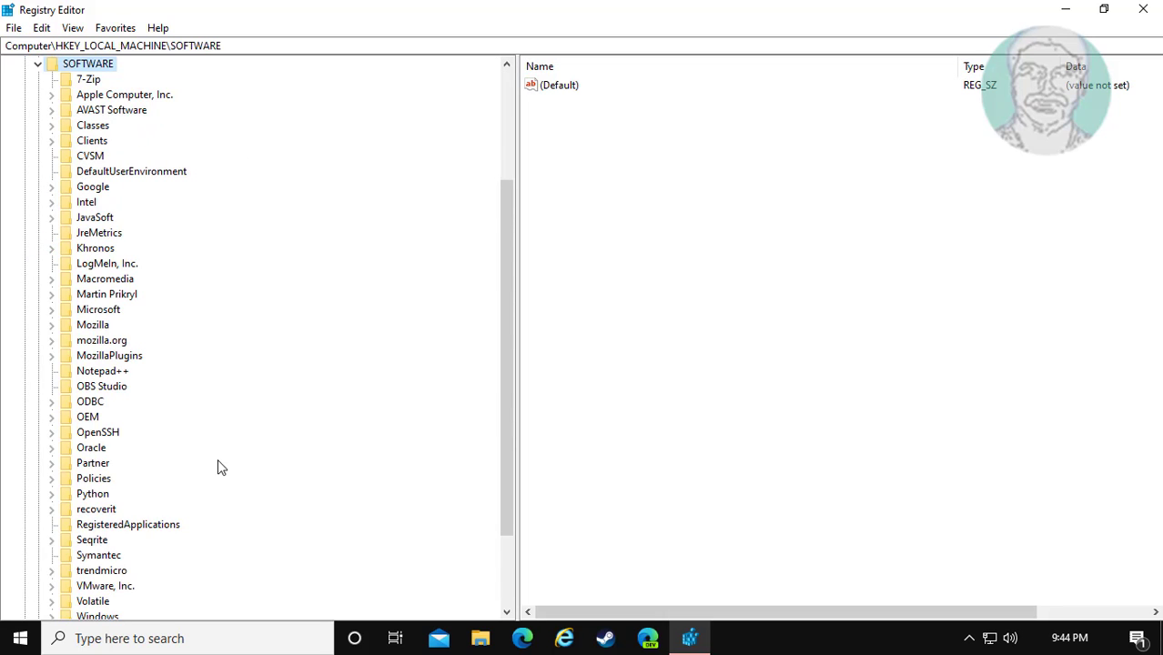
scroll(218, 467, "down", 3)
left_click(85, 205)
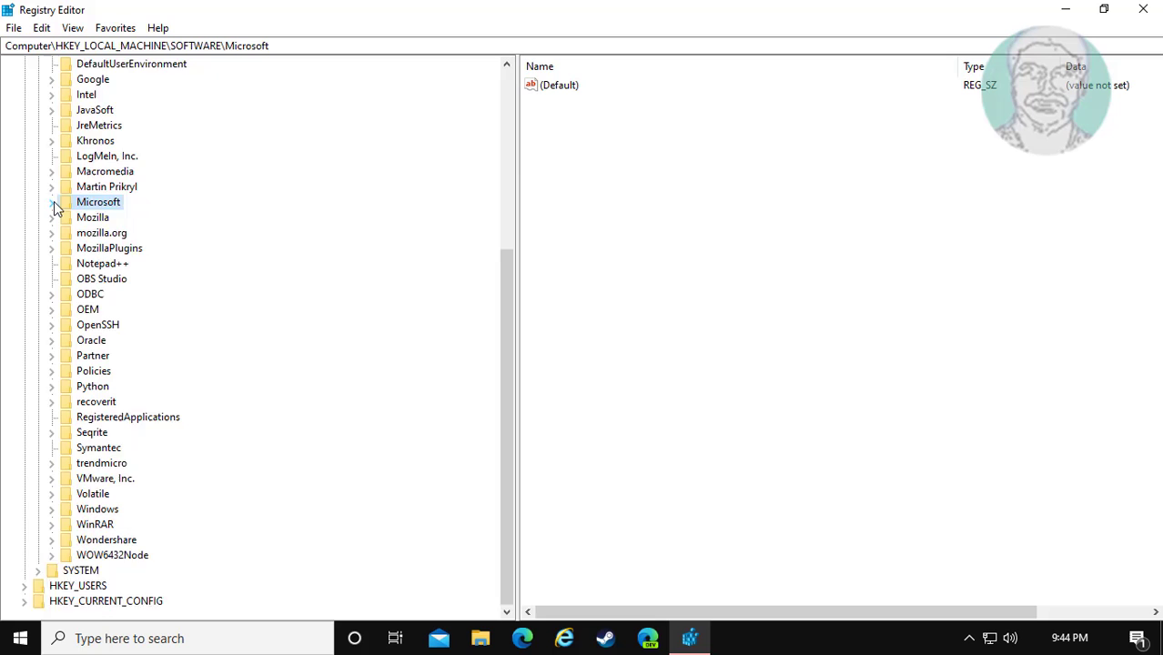
left_click(53, 202)
Expand the Windows key under Microsoft and open its CurrentVersion subkey.
scroll(218, 426, "down", 4)
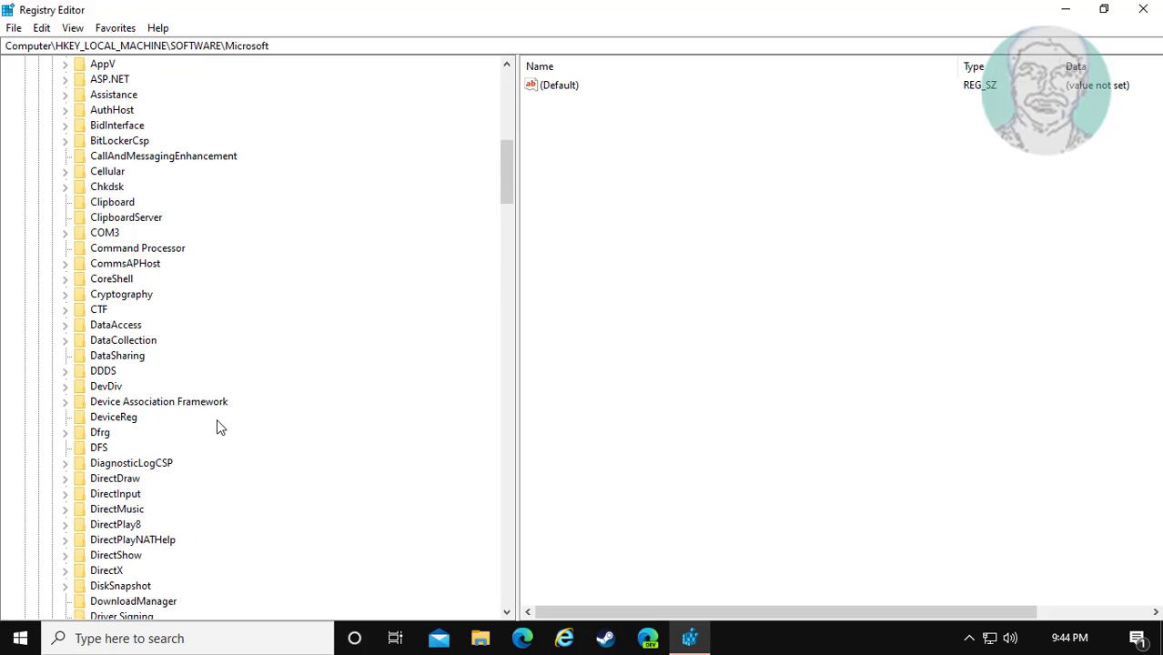
scroll(216, 421, "down", 17)
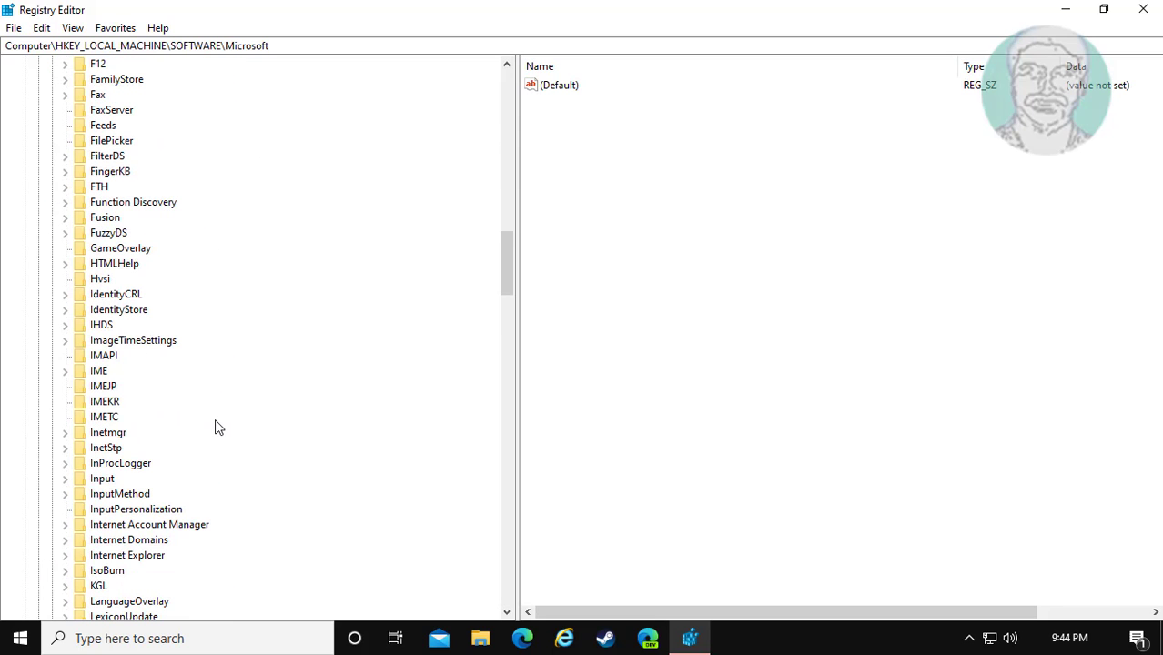
scroll(214, 421, "down", 17)
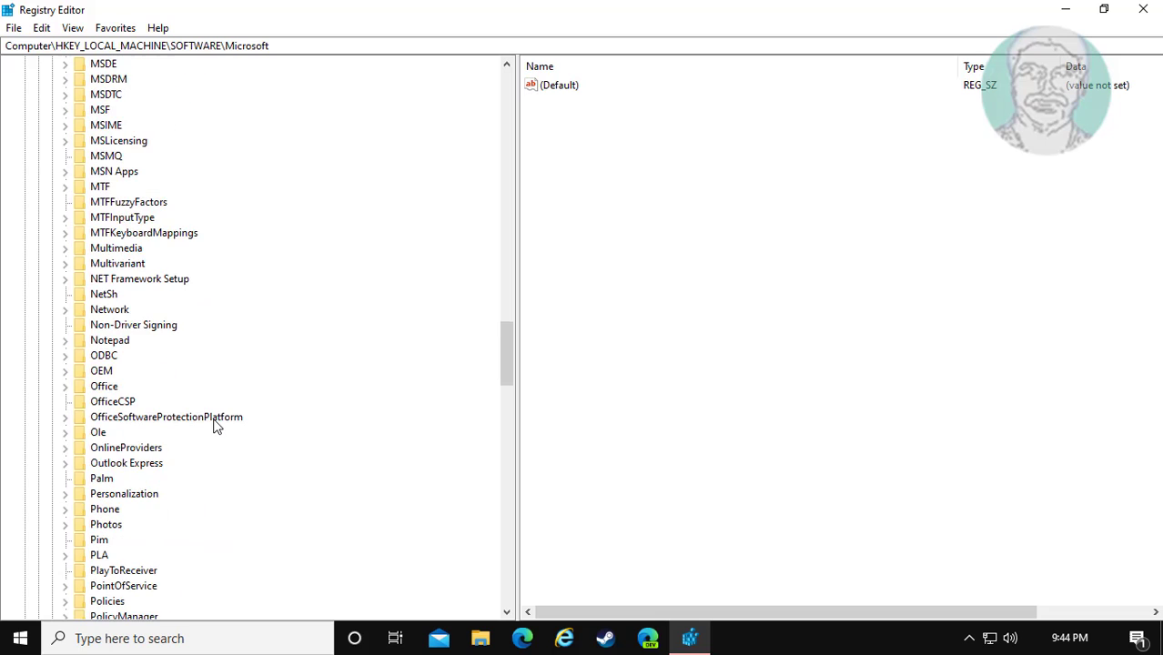
scroll(216, 426, "down", 20)
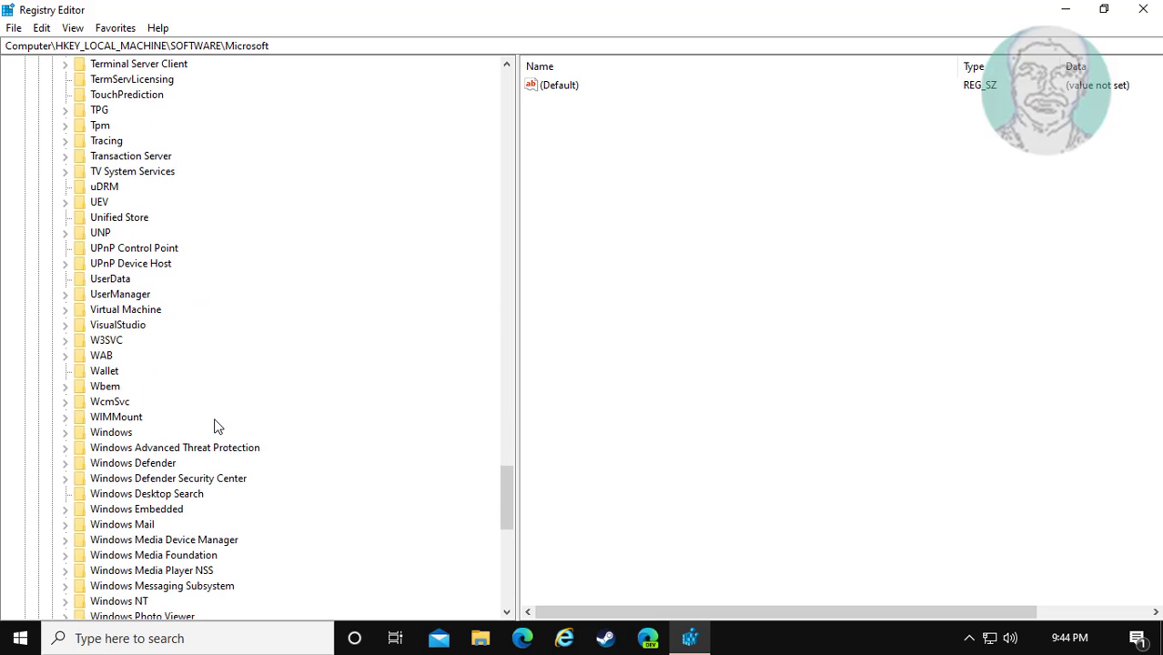
scroll(216, 426, "down", 4)
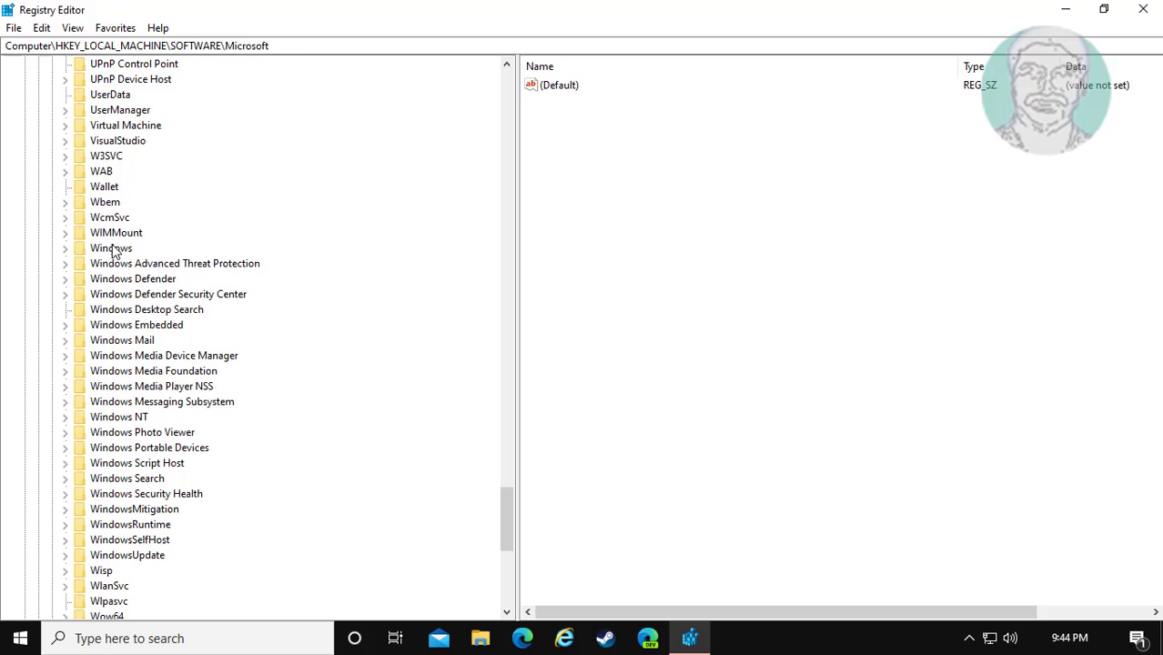
left_click(112, 250)
left_click(68, 248)
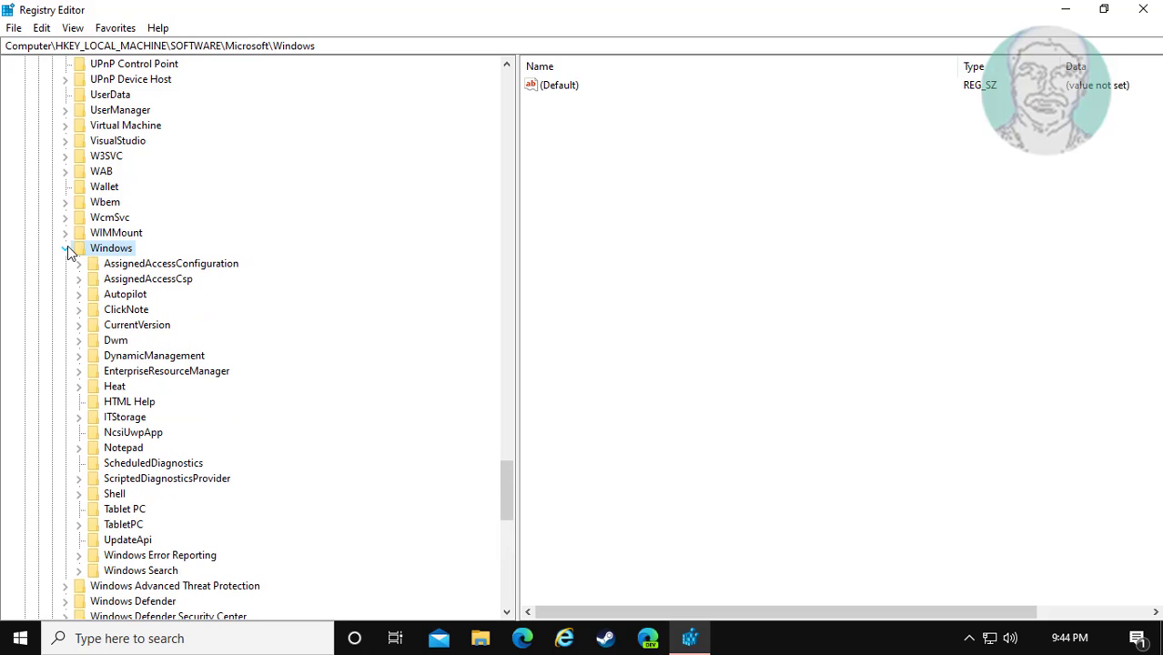
left_click(156, 332)
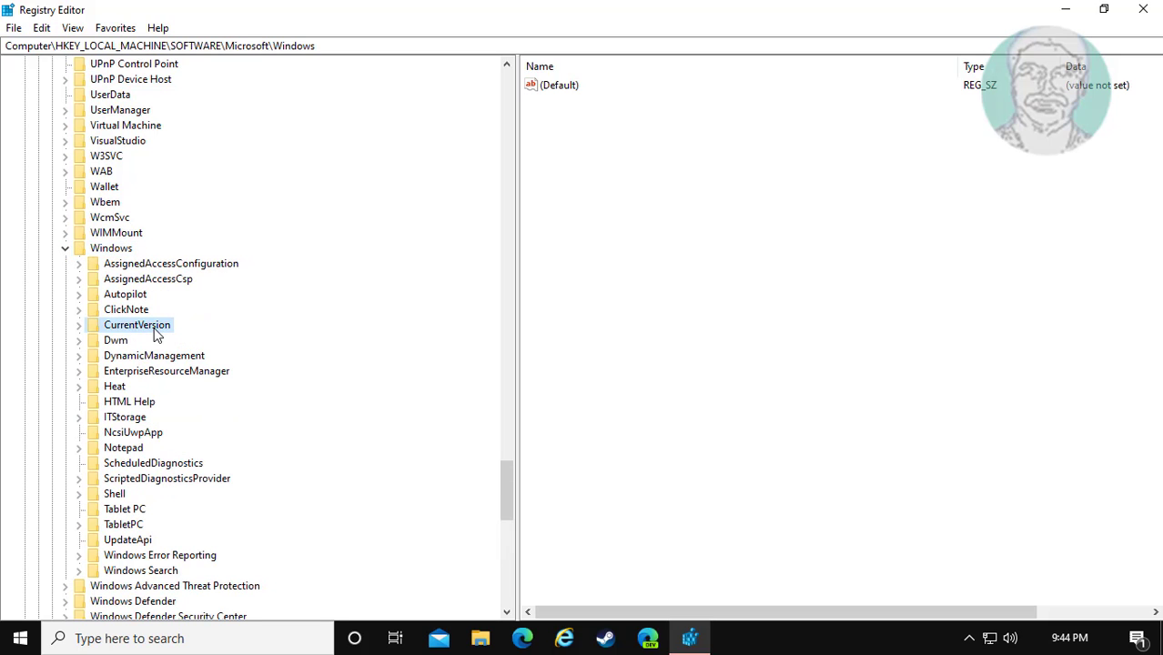
left_click(79, 325)
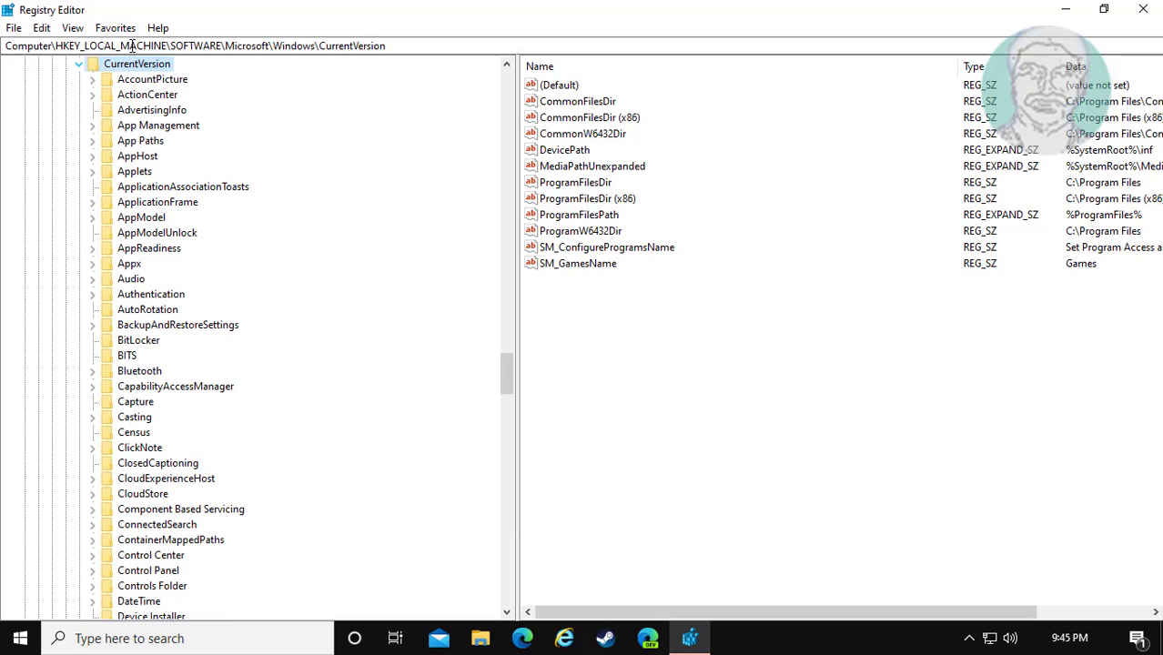
Open the Run subkey under the CurrentVersion key.
scroll(188, 457, "down", 6)
scroll(188, 457, "down", 3)
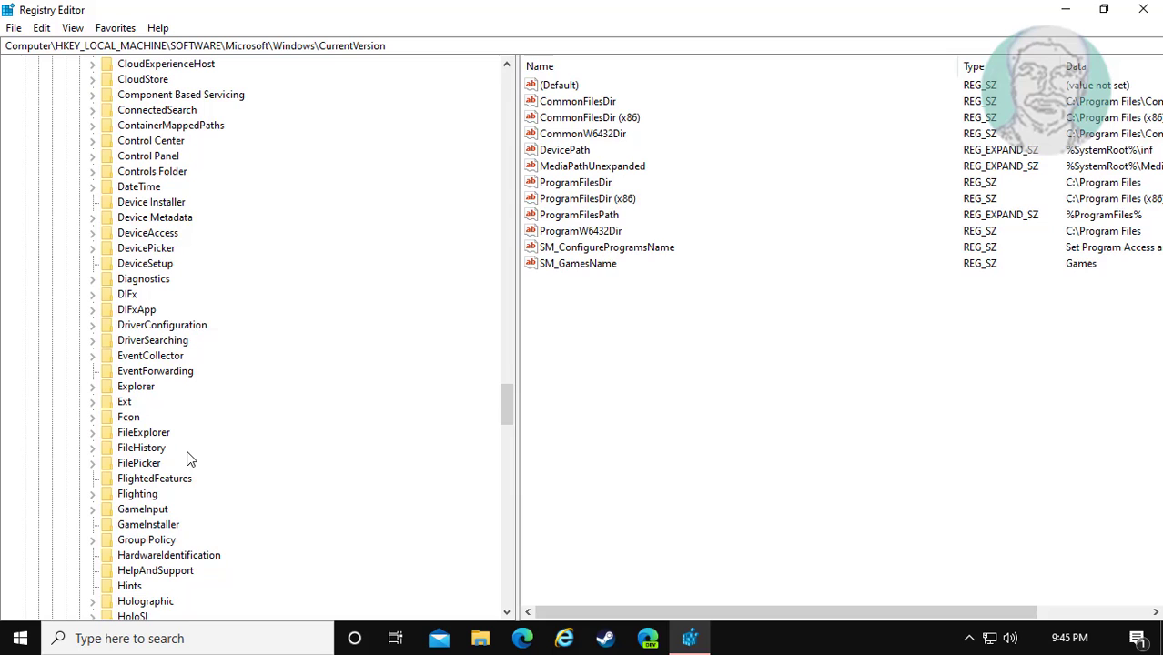
scroll(188, 457, "down", 2)
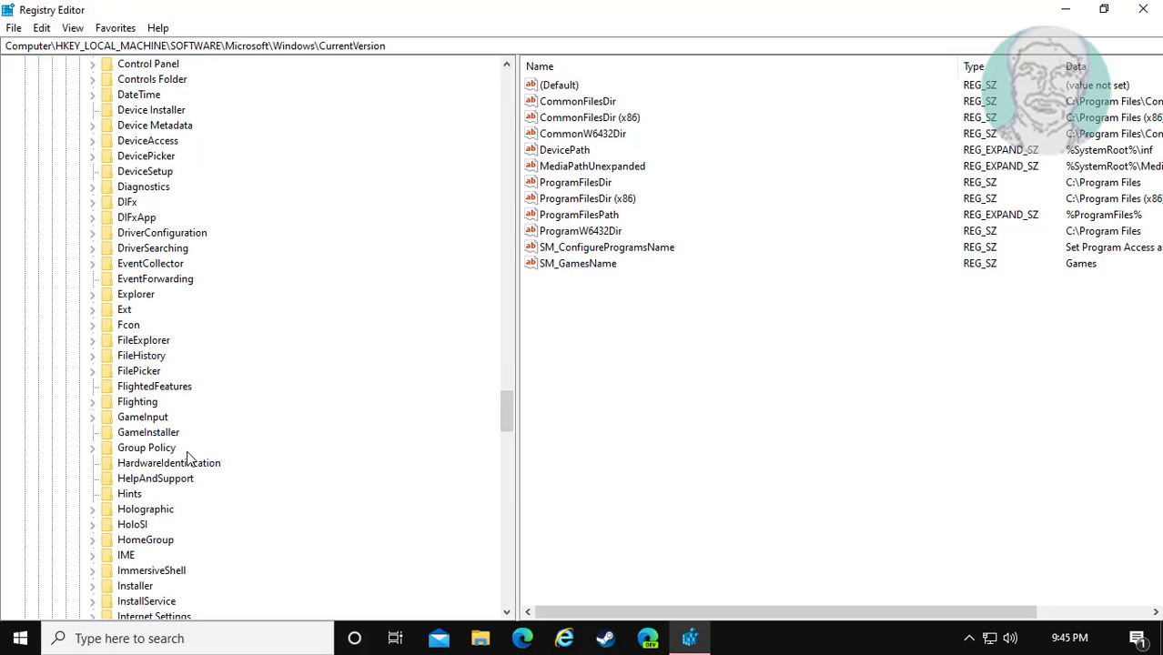
scroll(191, 451, "down", 15)
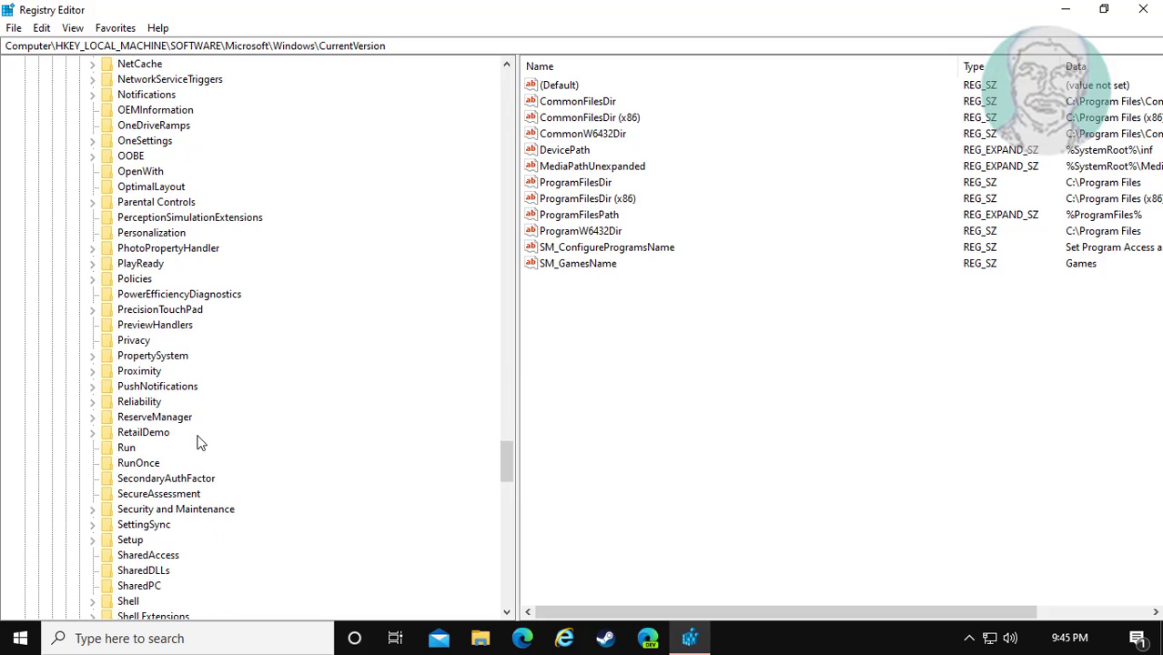
scroll(200, 443, "down", 2)
scroll(205, 415, "up", 1)
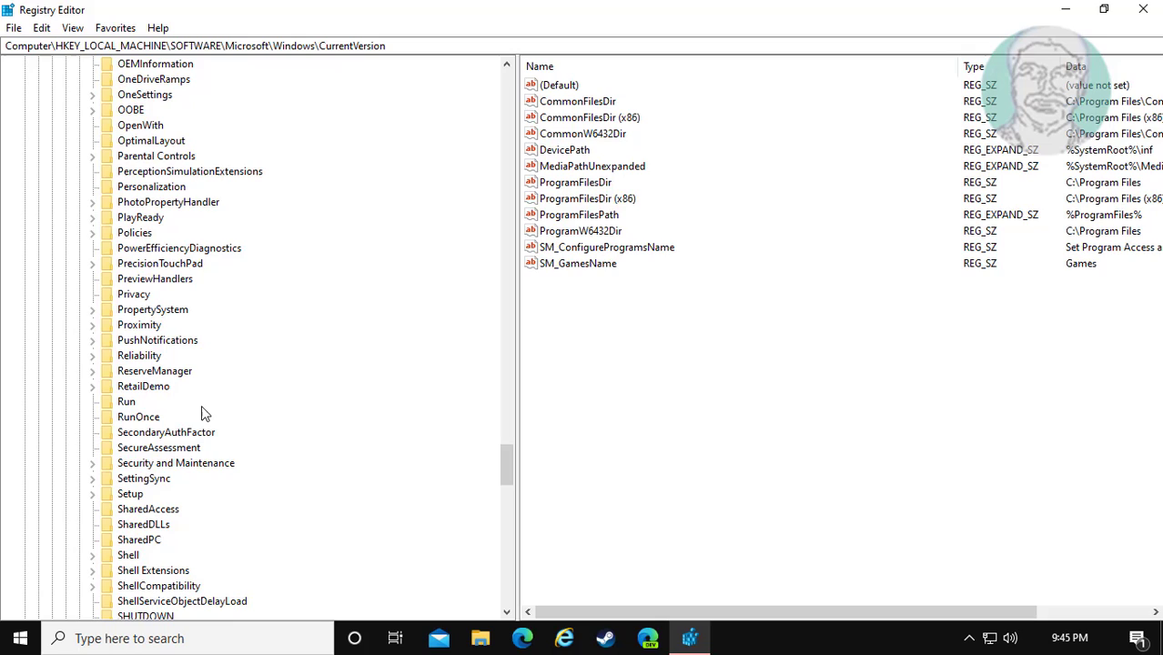
left_click(125, 403)
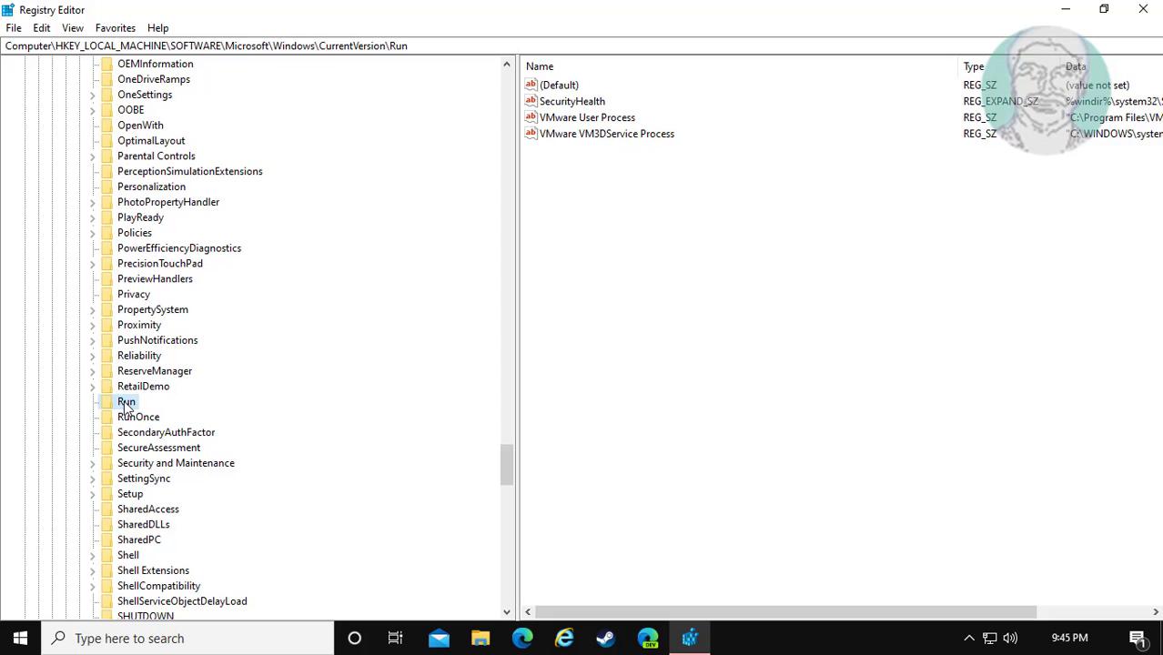
Add a string value named ctfmon to the Run key with the data C:\Windows\System32\ctfmon.exe, and check its full path.
right_click(611, 231)
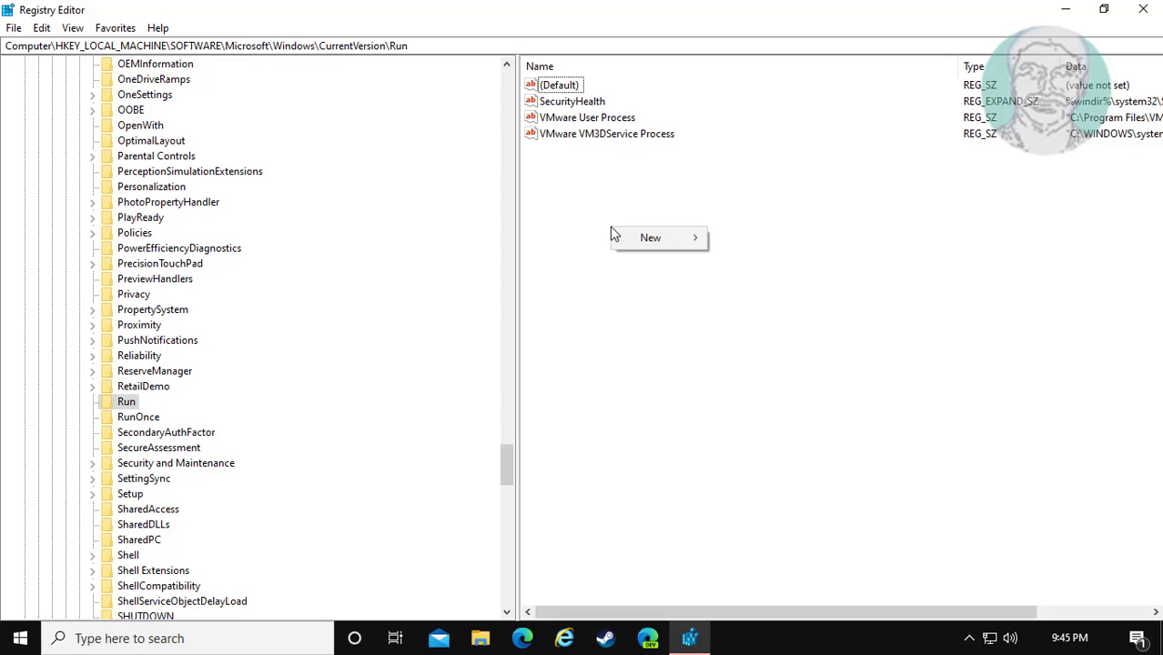
mouse_move(649, 250)
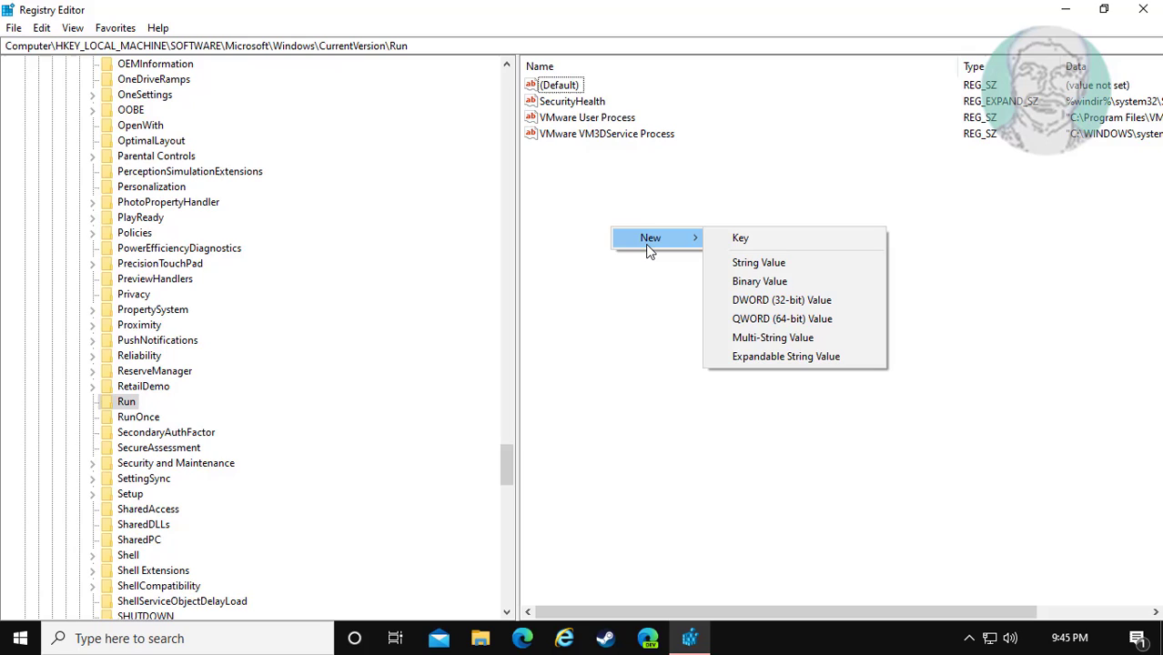
left_click(773, 264)
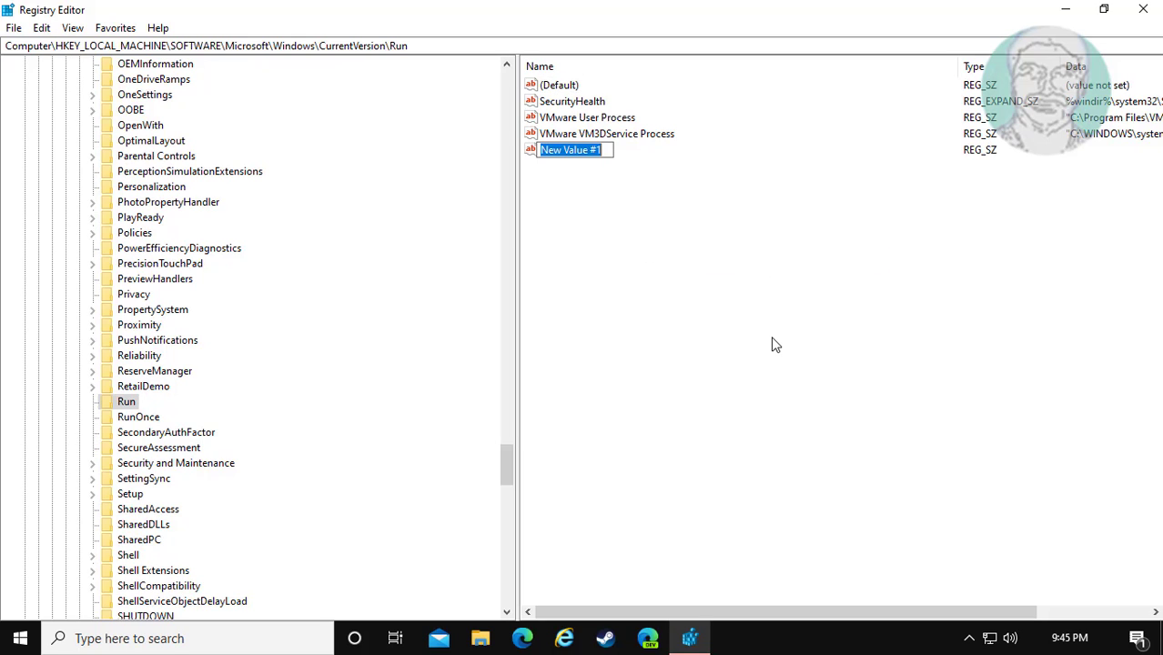
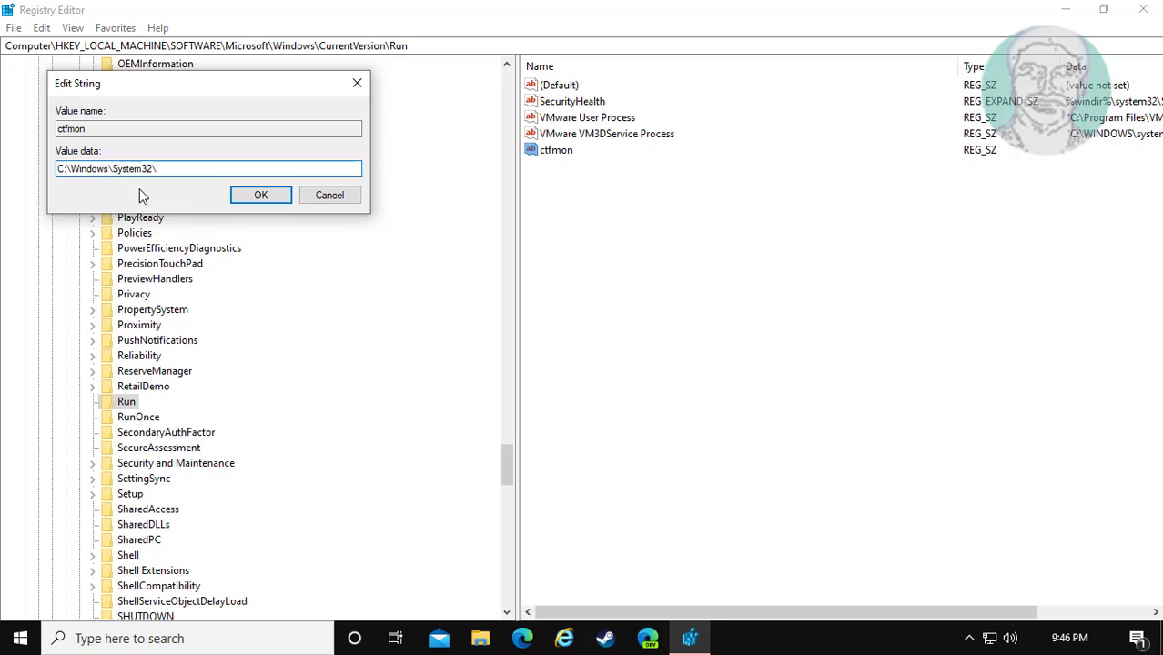
type("ctfmon.exe")
left_click(261, 196)
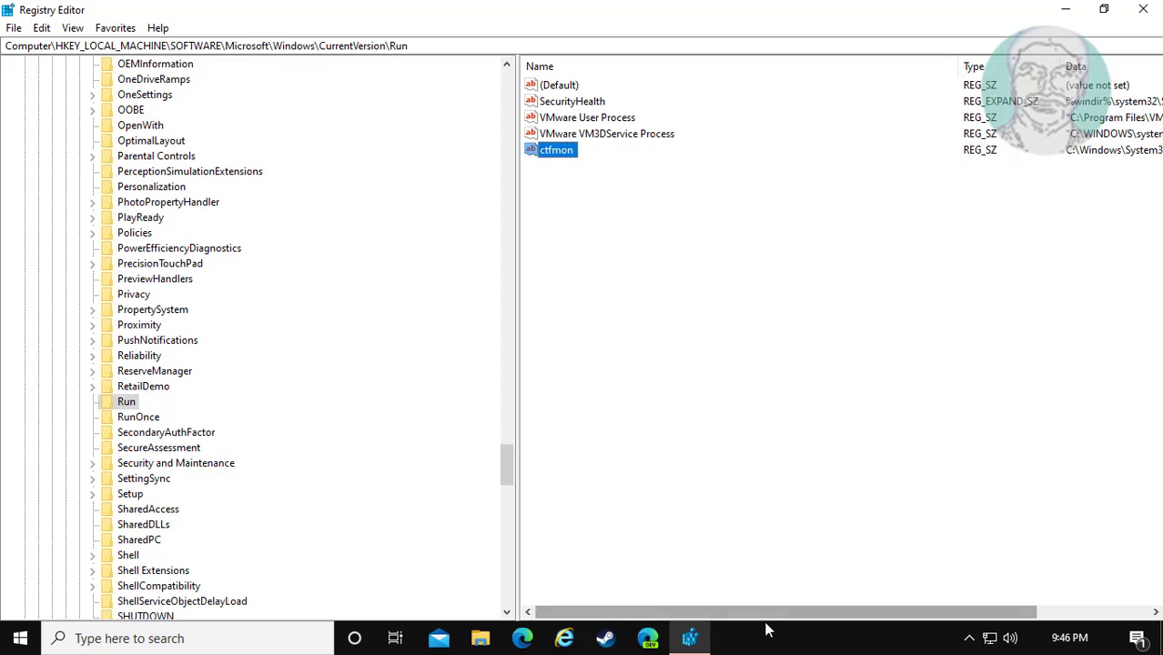
left_click_drag(783, 615, 876, 621)
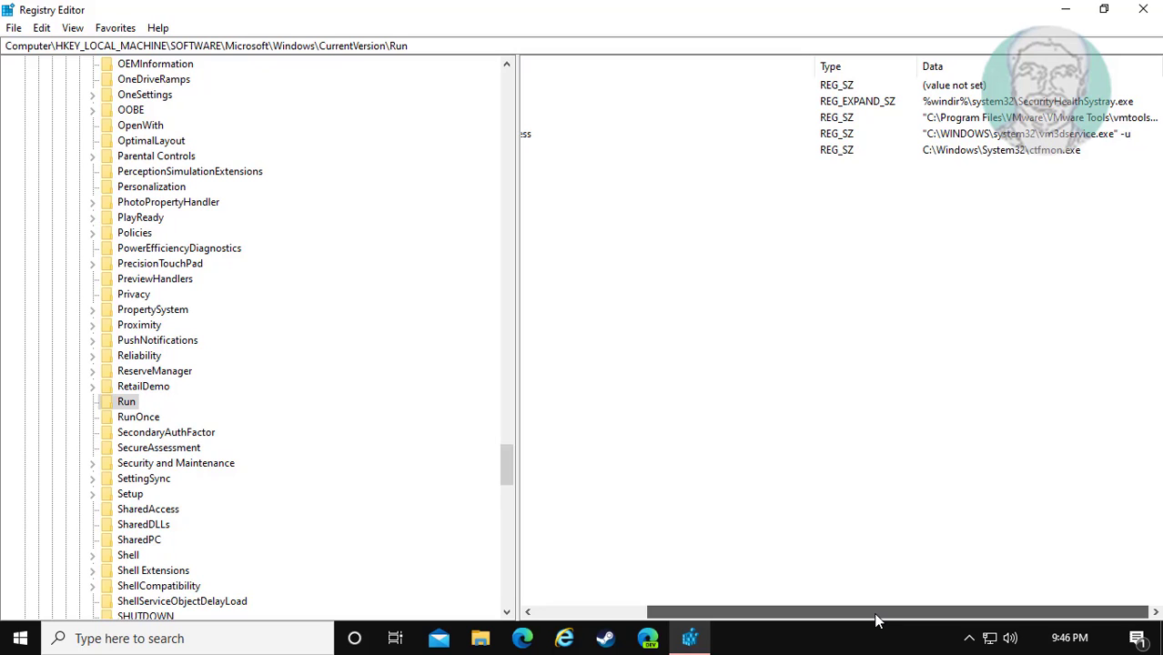
left_click_drag(877, 621, 742, 626)
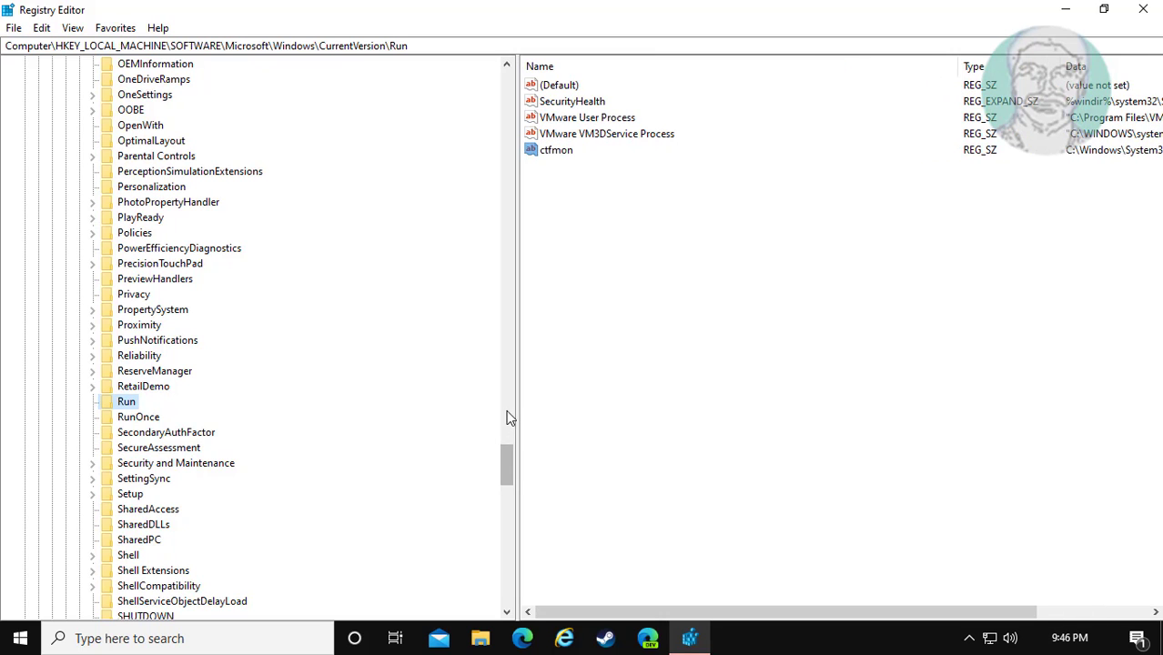
Collapse the expanded registry branches back up to HKEY_LOCAL_MACHINE and close Registry Editor.
left_click_drag(507, 459, 515, 361)
left_click(78, 248)
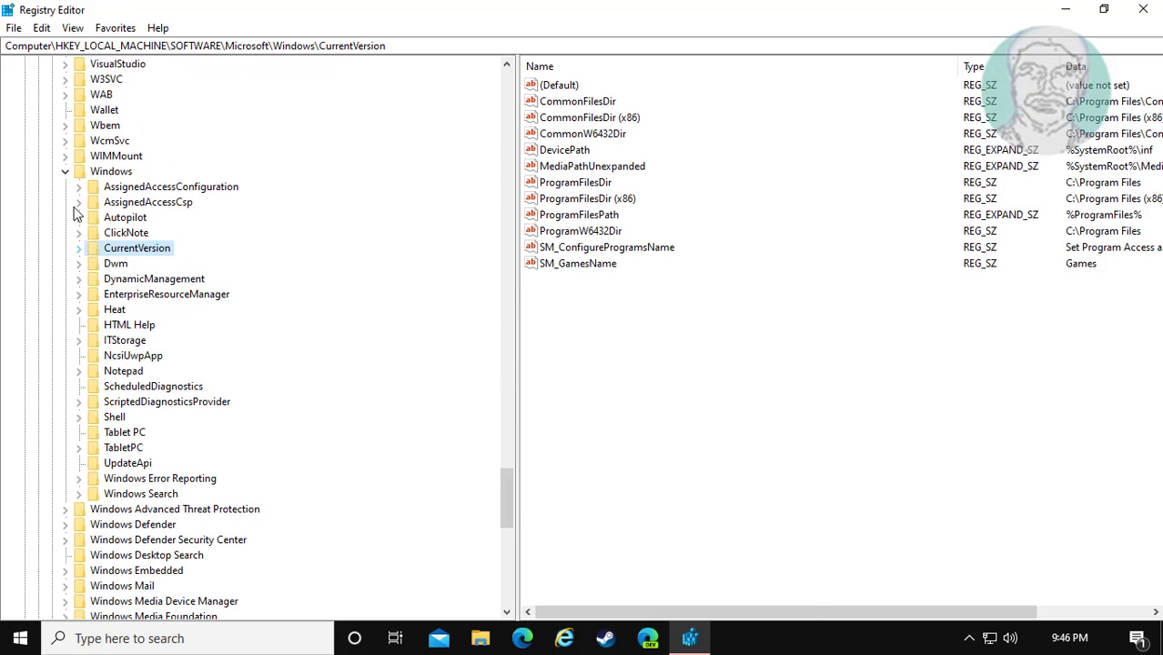
left_click(66, 171)
left_click_drag(507, 506, 496, 114)
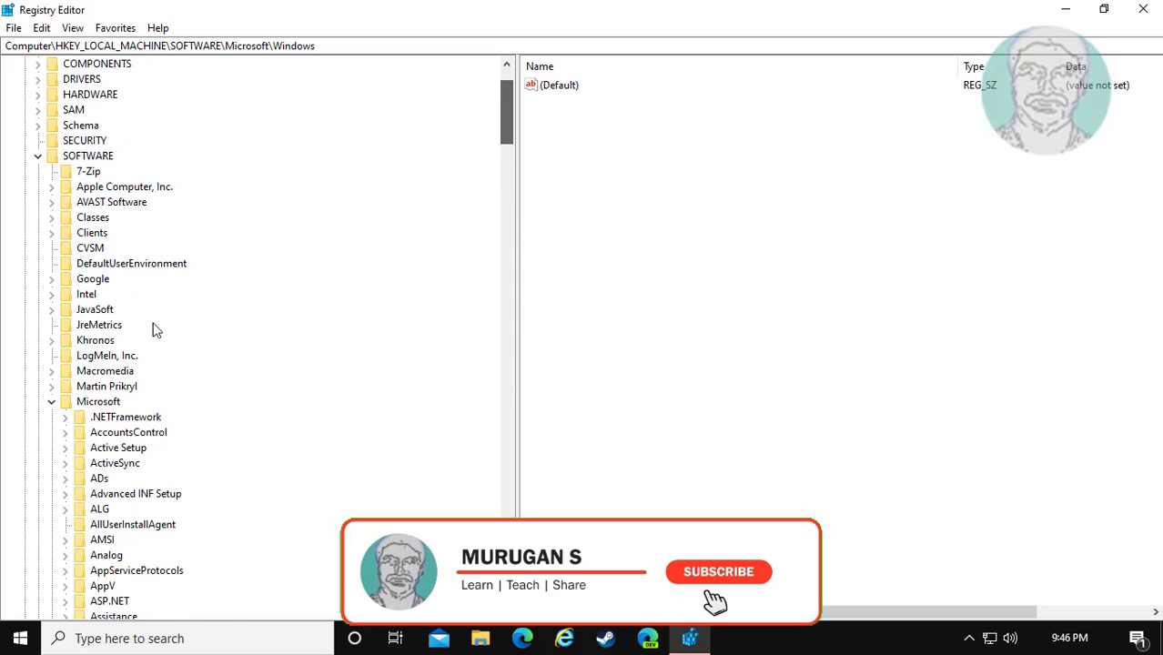
left_click(51, 401)
left_click(37, 156)
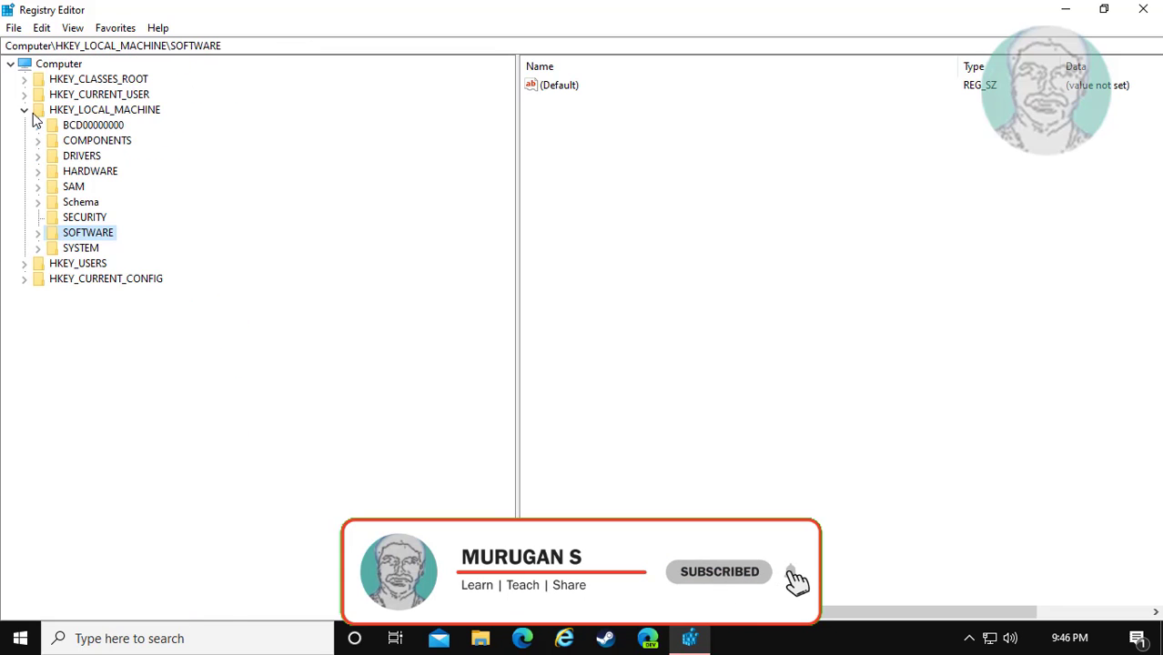
left_click(24, 110)
left_click(1142, 10)
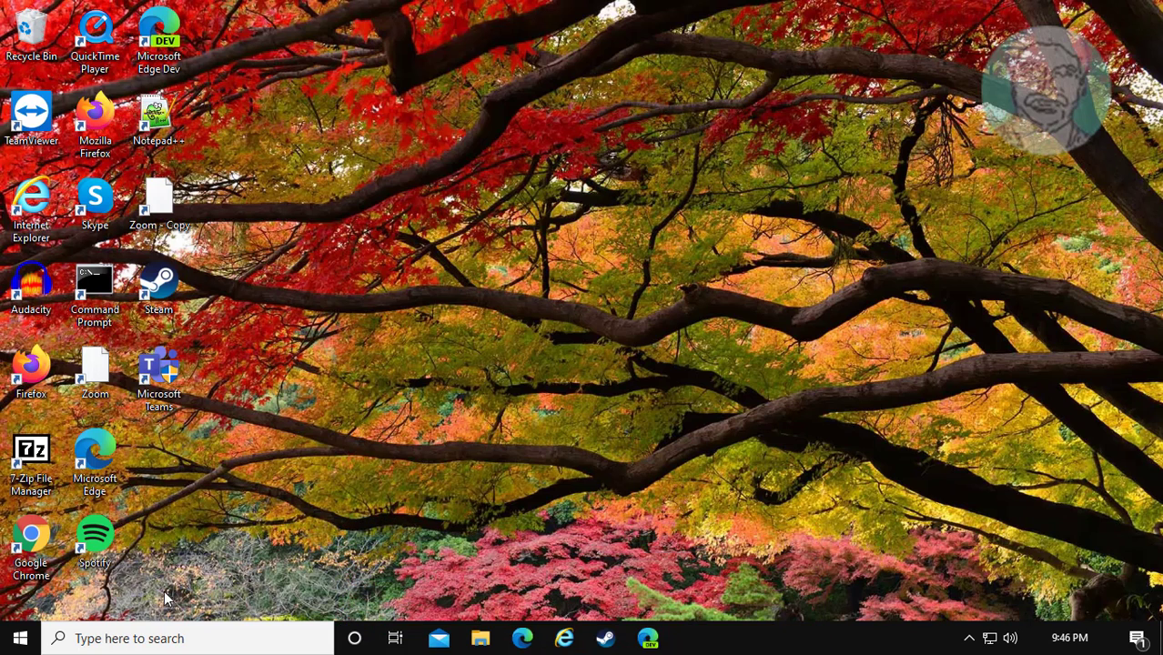
Restart the computer.
left_click(20, 638)
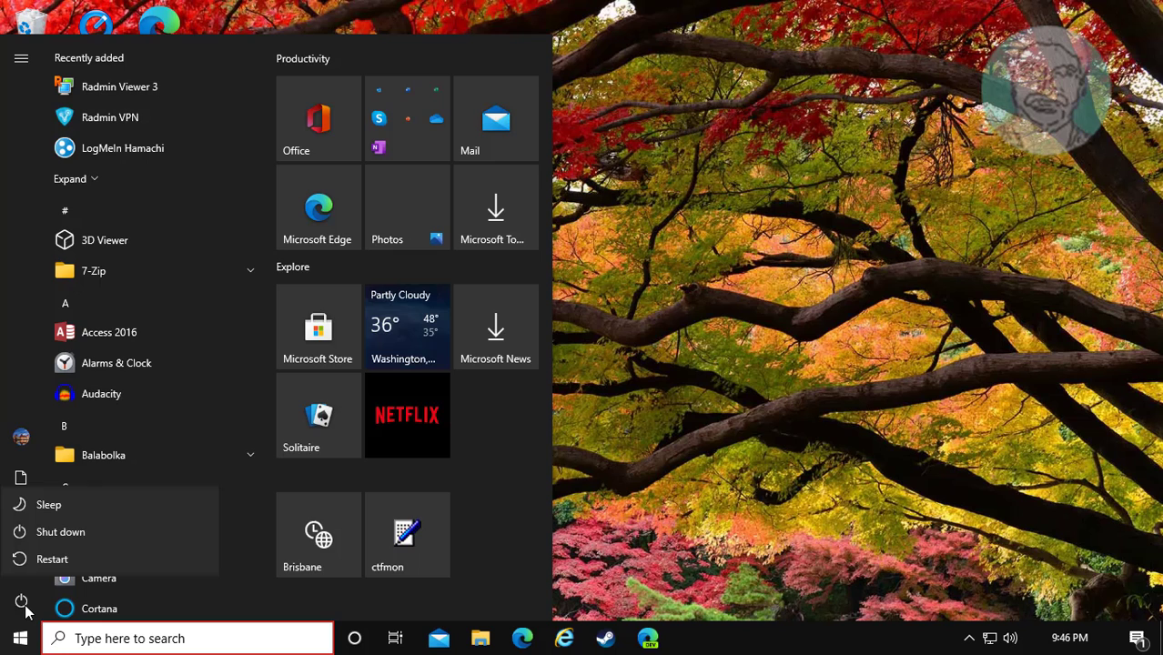
left_click(69, 558)
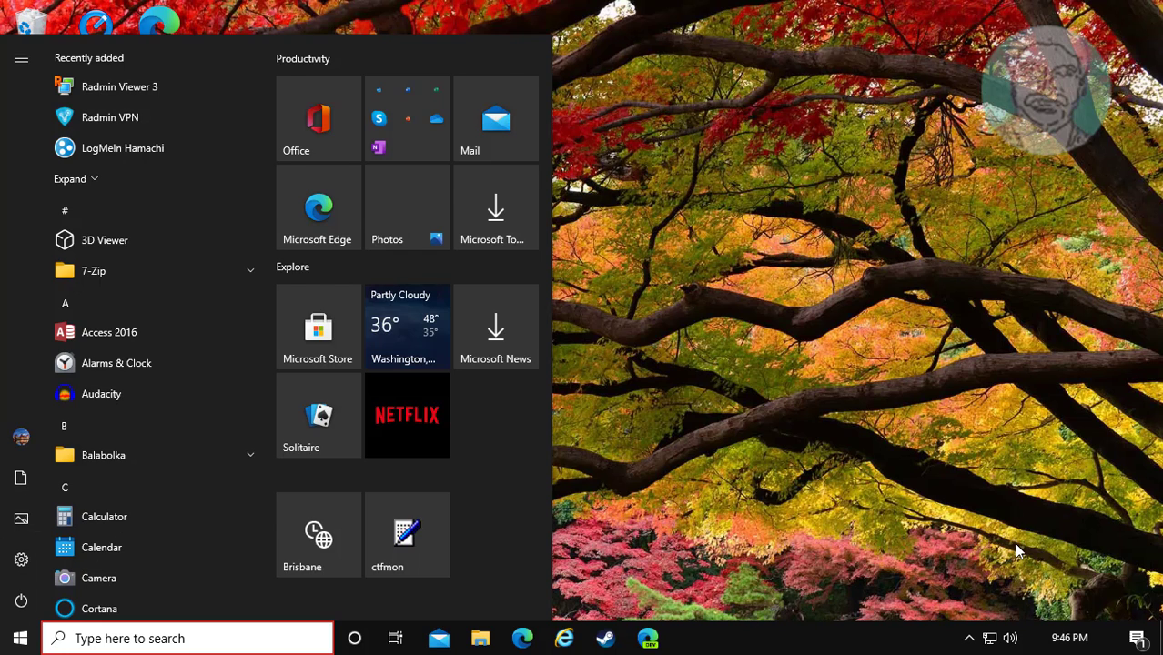